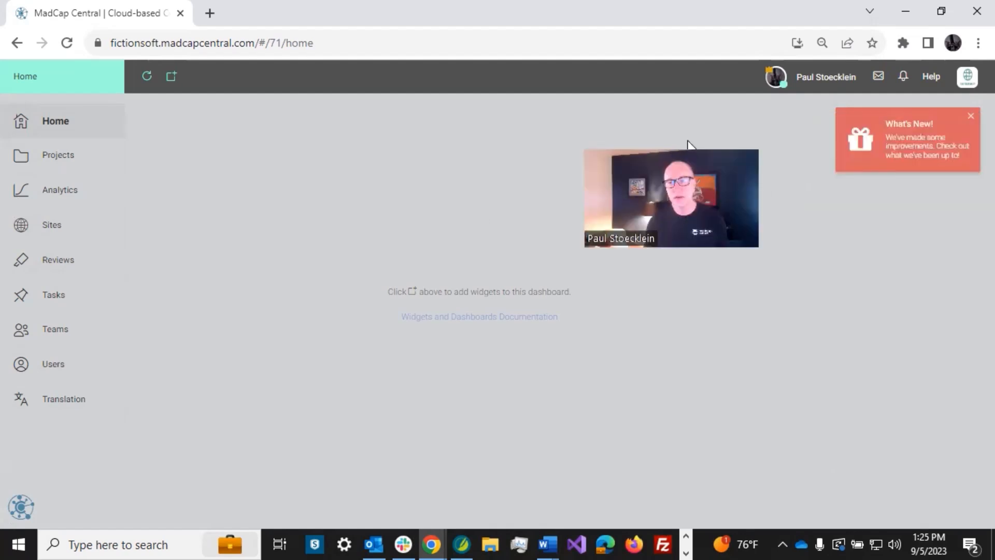
- Check the license list, then open the signed-in author's profile from the Users list
click(967, 76)
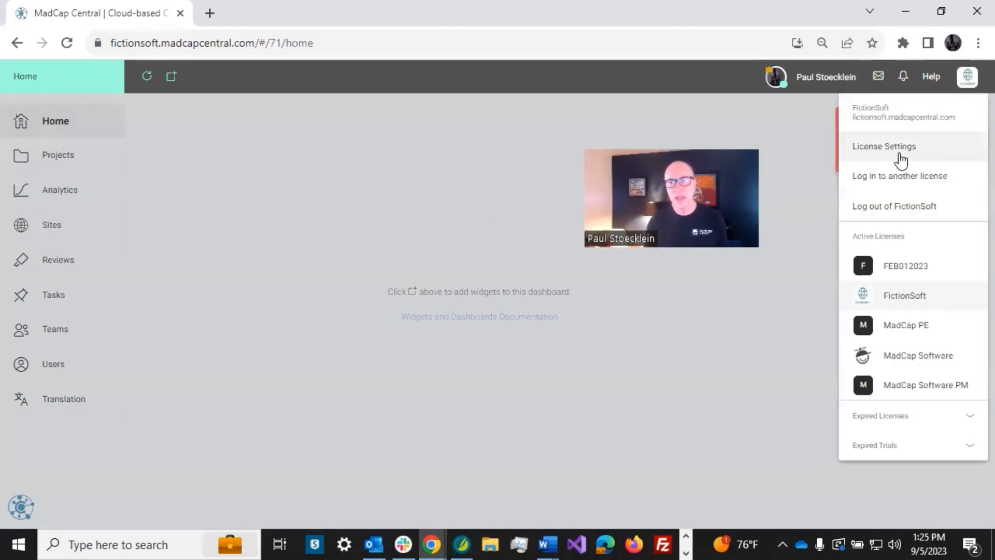
click(781, 124)
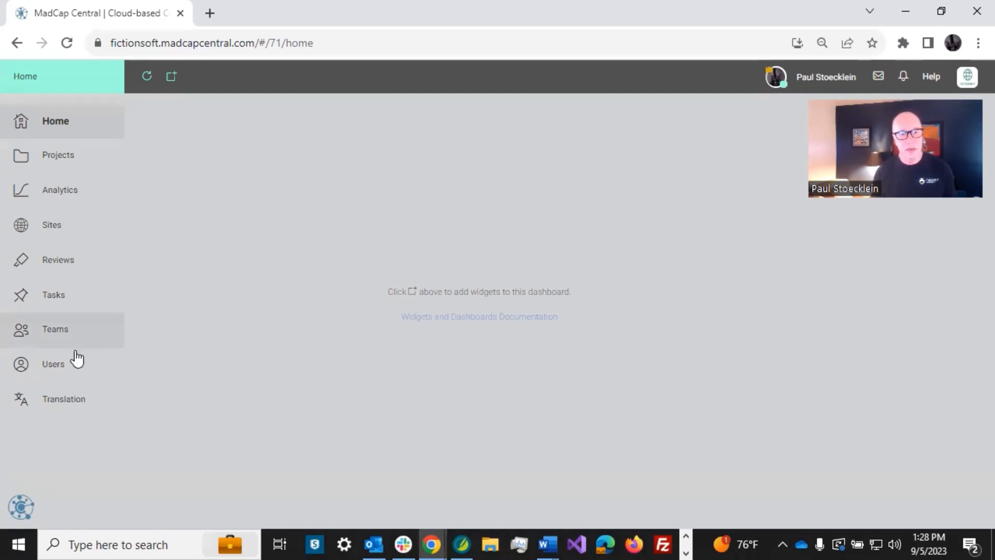
click(61, 369)
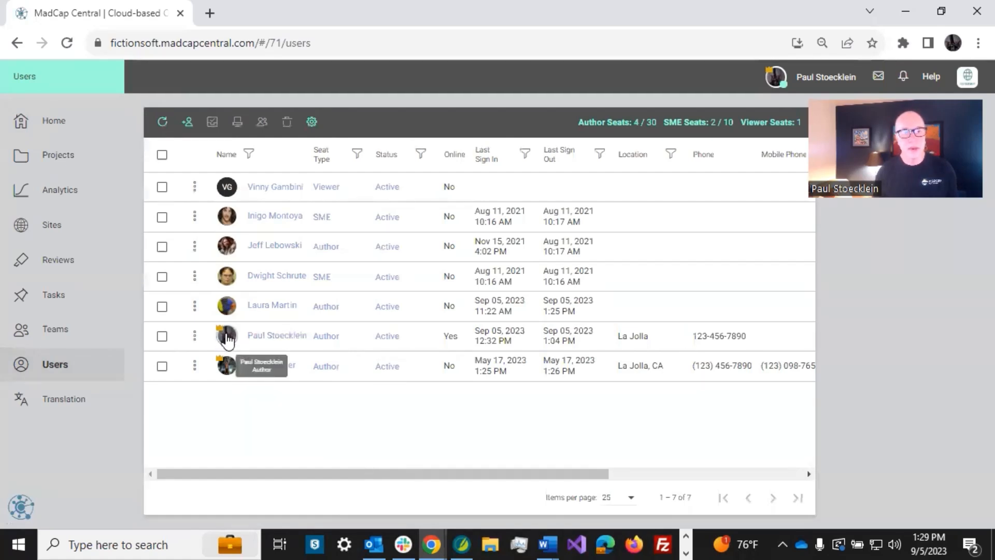
click(226, 339)
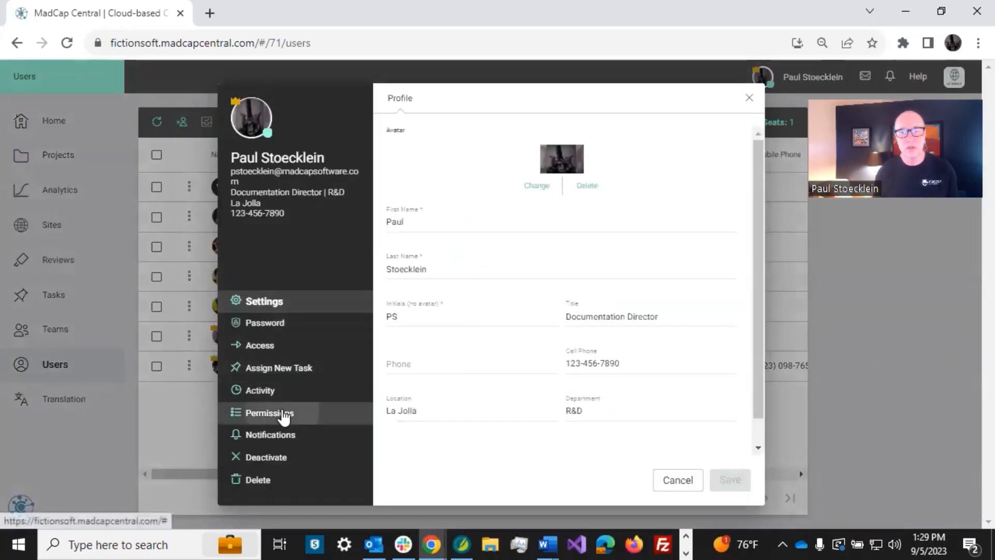
- Scroll through the author's Permissions page and cancel the profile without saving
click(284, 415)
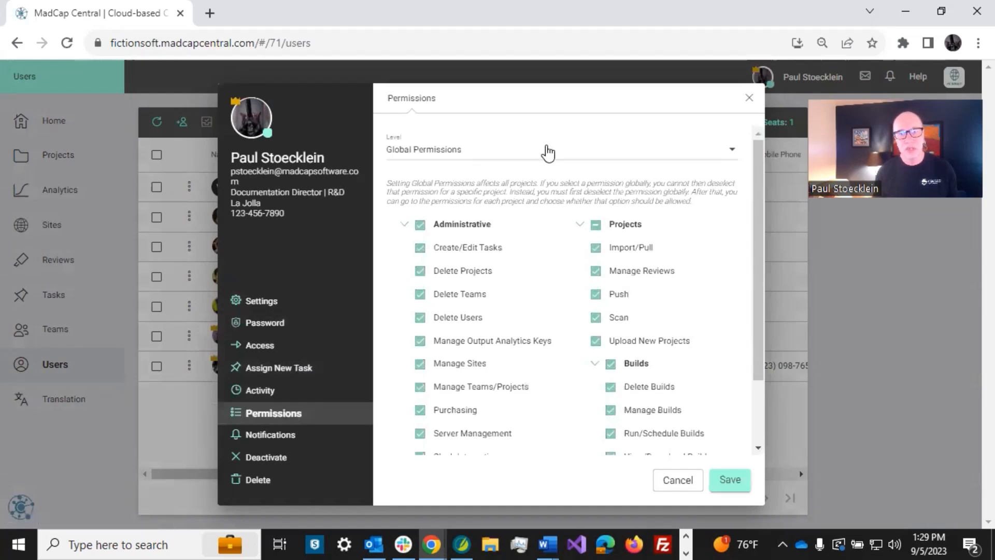
drag(756, 197, 750, 291)
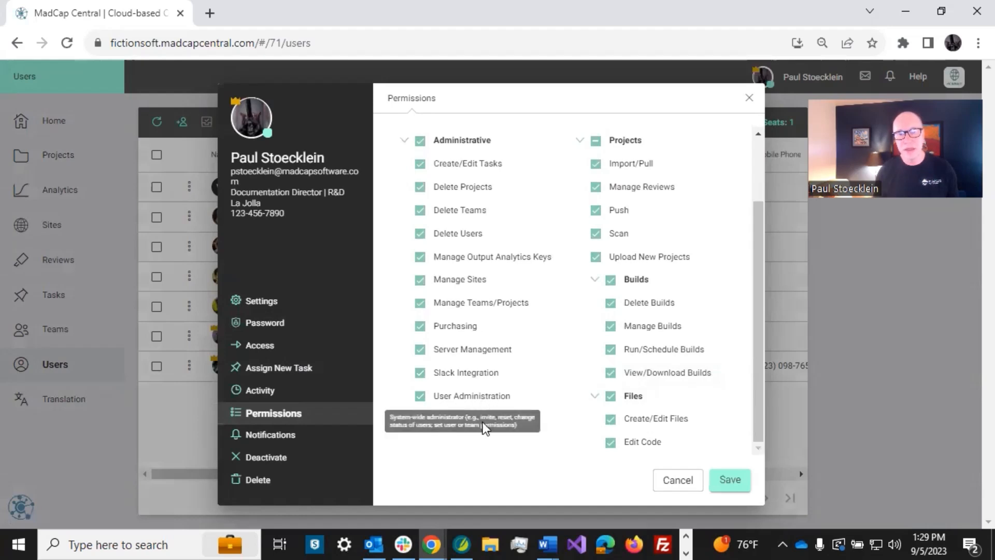
click(676, 480)
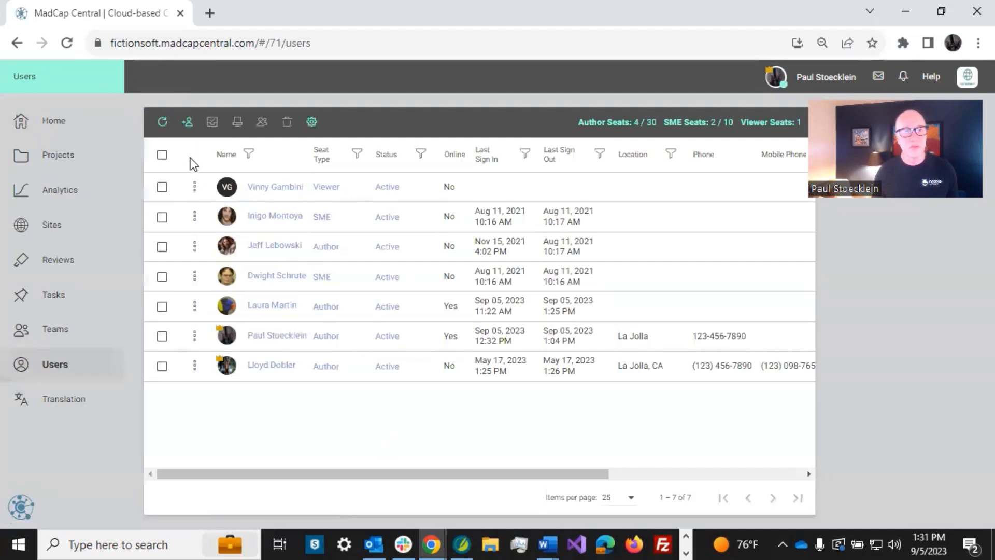
- Start a single-user invitation and show the available user seat types
click(187, 125)
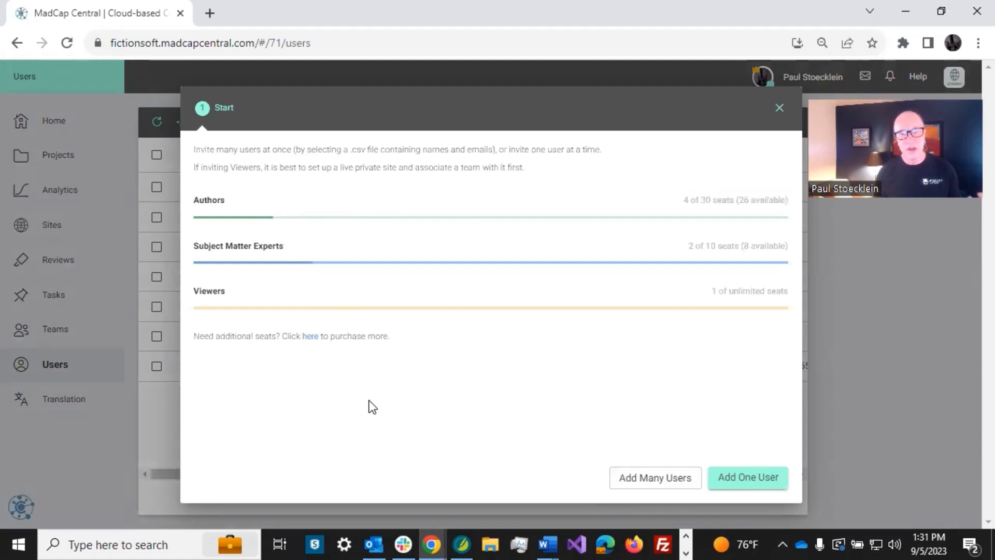
click(747, 477)
click(256, 171)
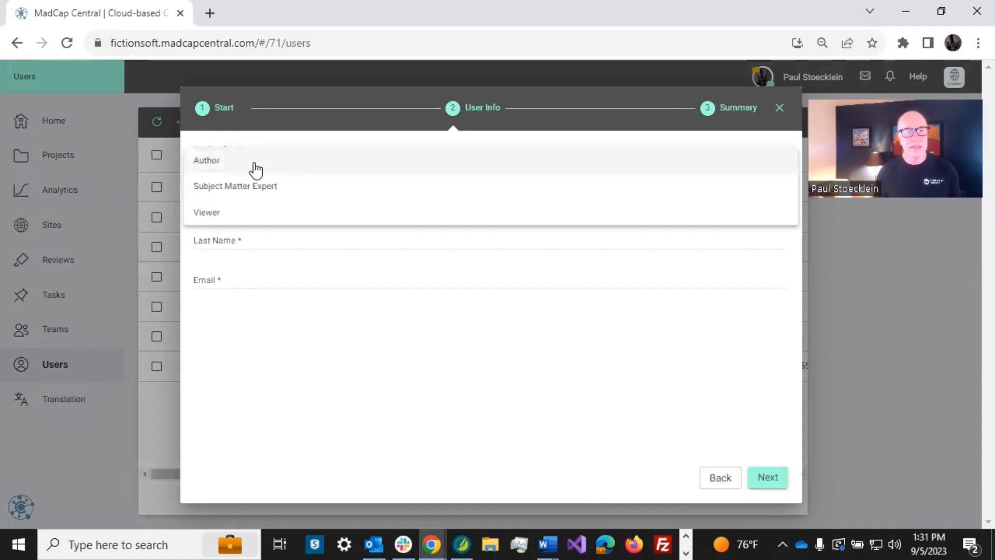
- Choose an Author seat, enter the new user's first name, last name and e-mail, and continue
click(227, 161)
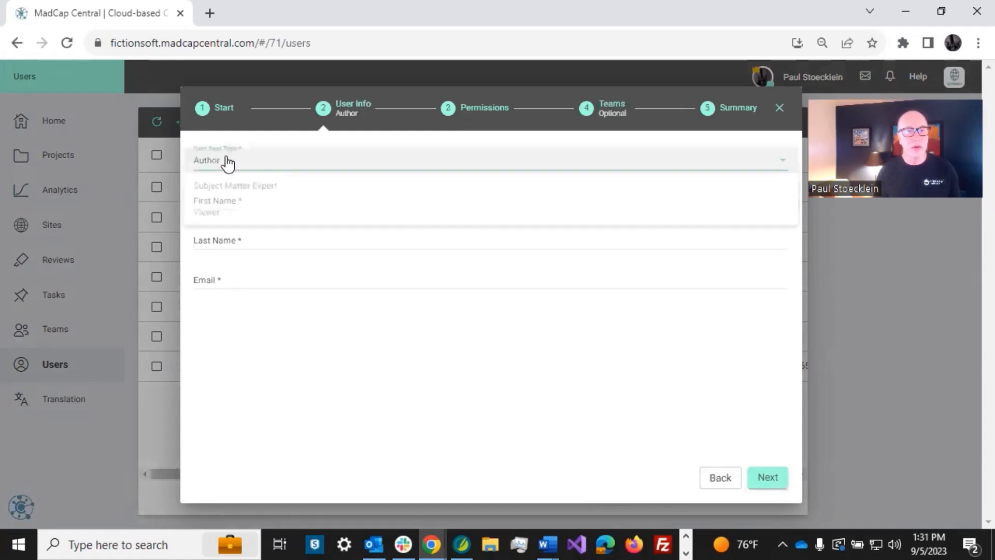
click(260, 203)
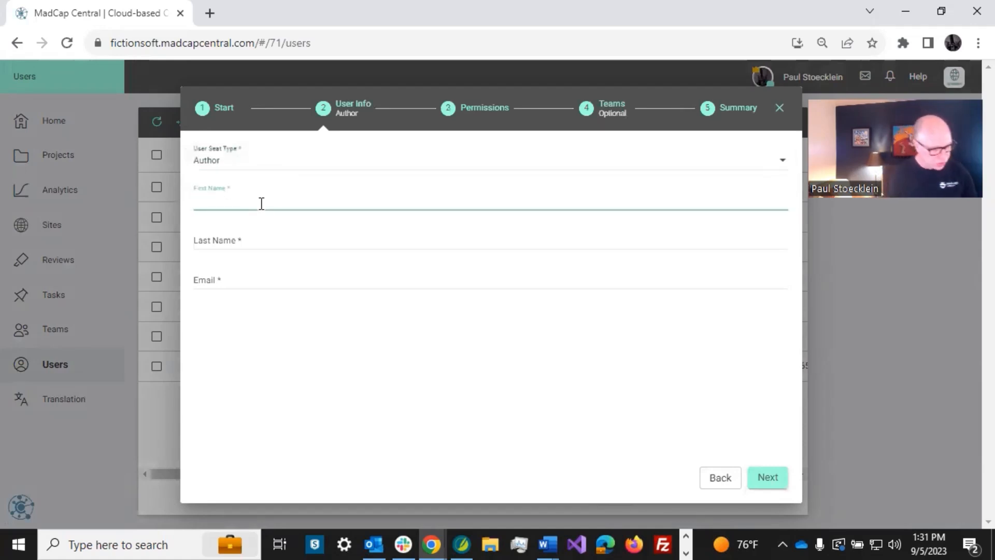
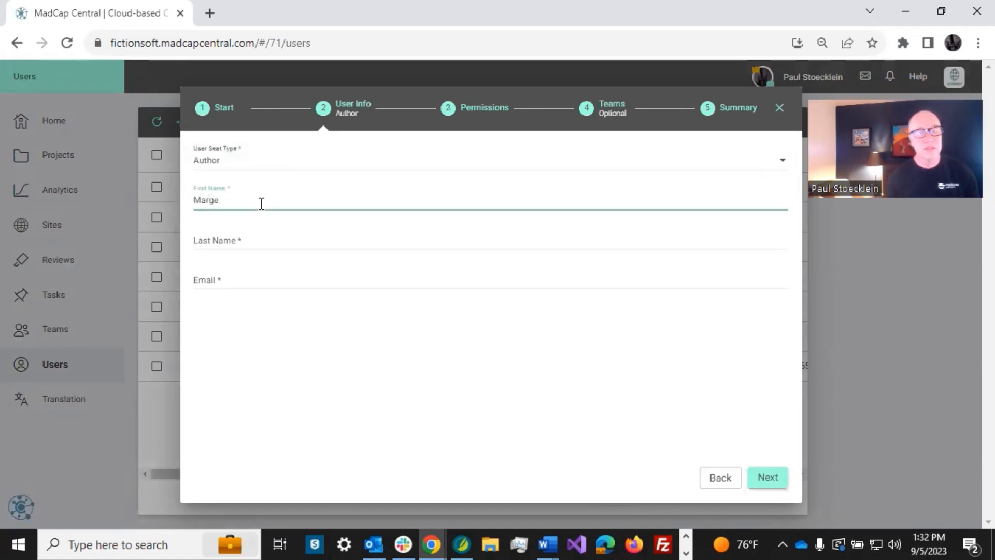
click(260, 233)
text(Gunderson)
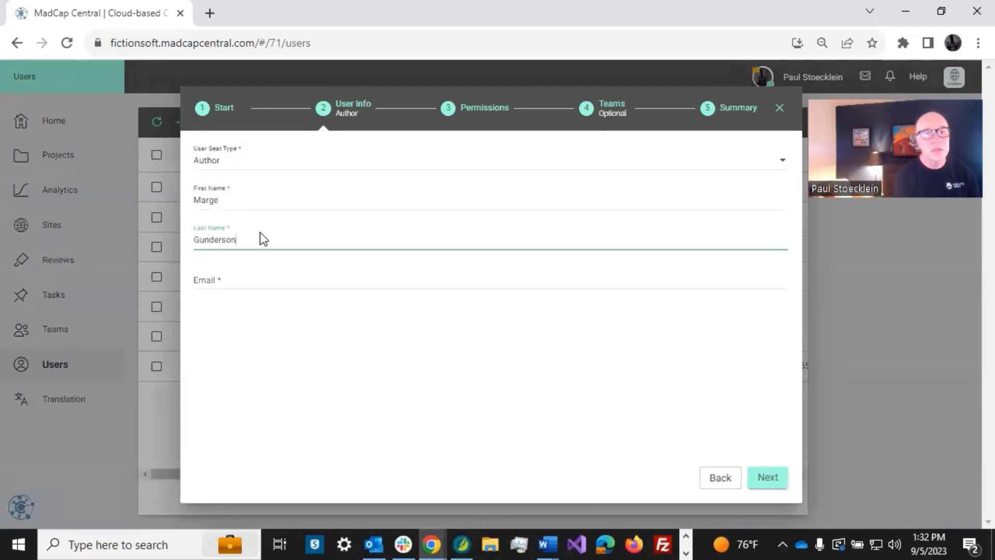
click(242, 278)
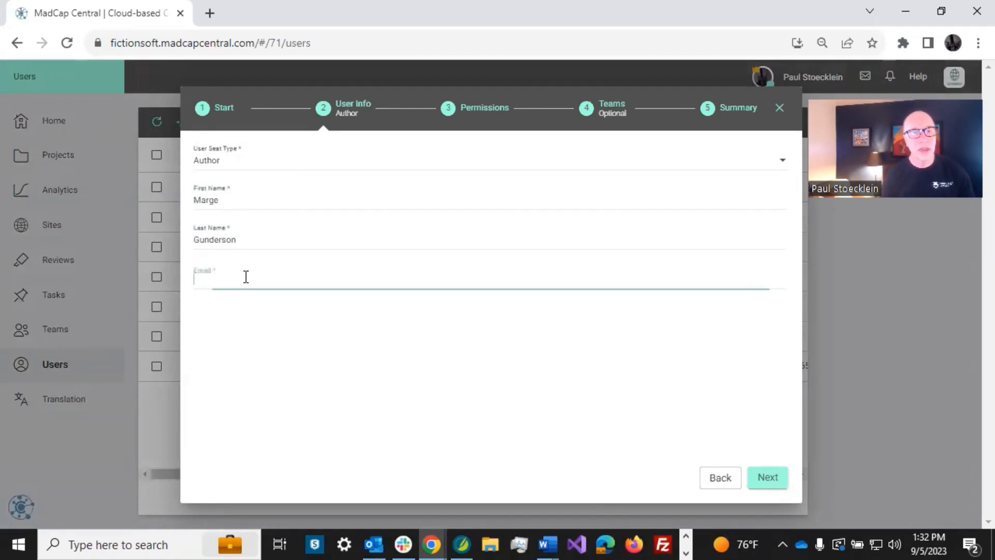
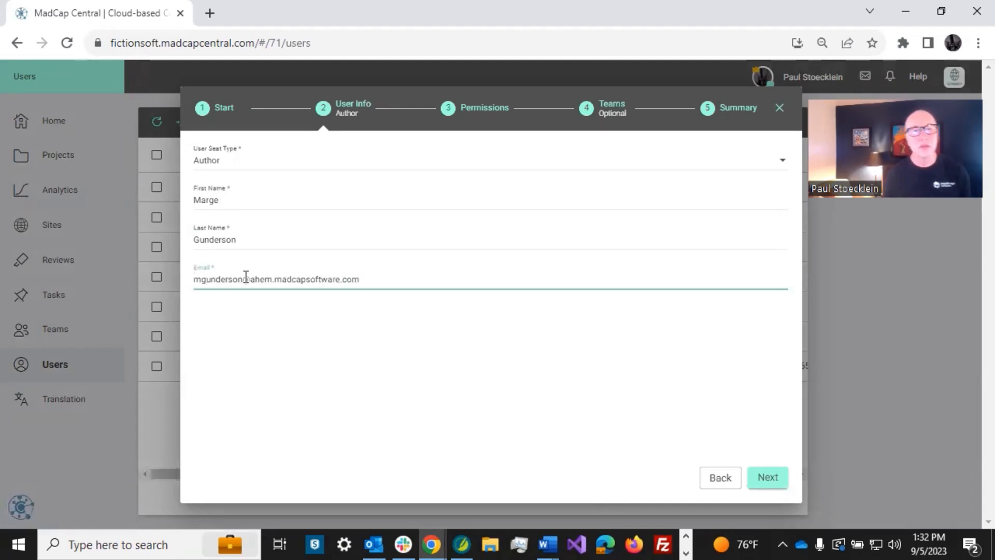
click(759, 476)
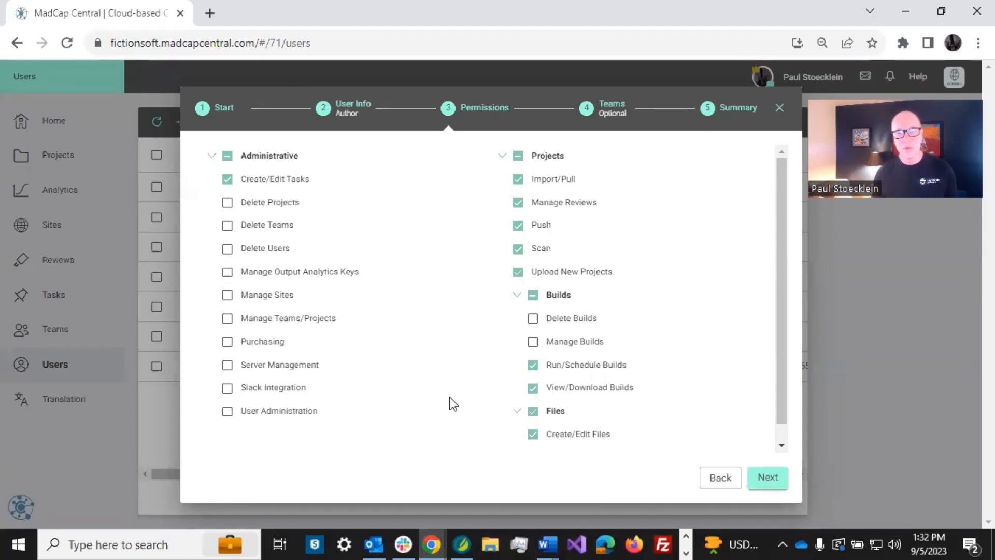
- Leave the default Author permissions unchanged and continue to the Teams step
scroll(432, 393, down, 1)
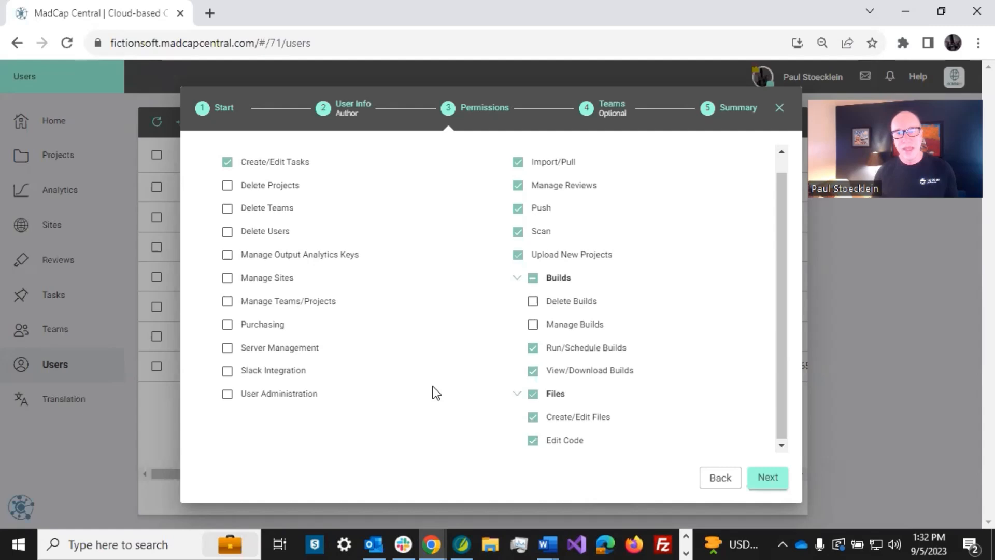
scroll(433, 387, up, 1)
click(771, 479)
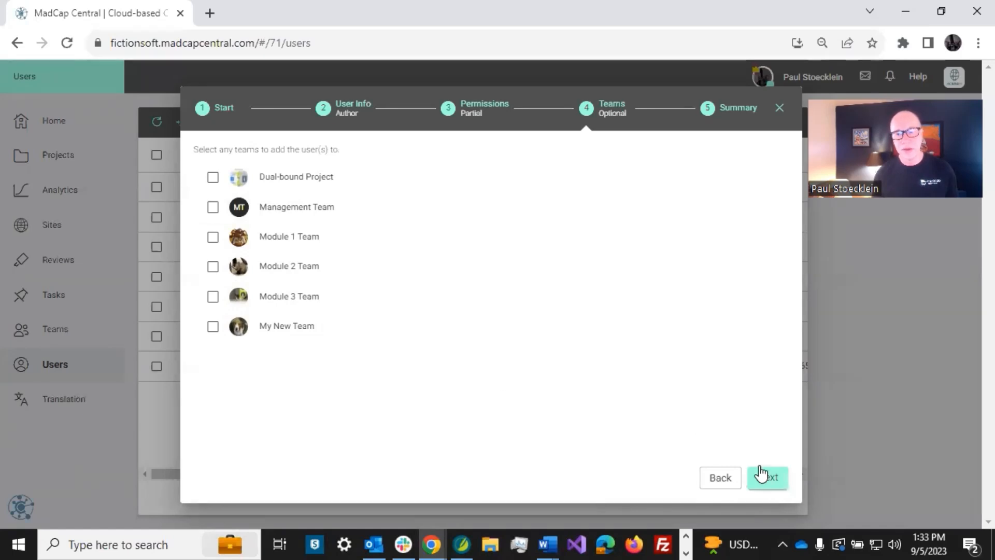
- Skip team selection, send the invitation from the Summary, and dismiss the progress message
click(769, 479)
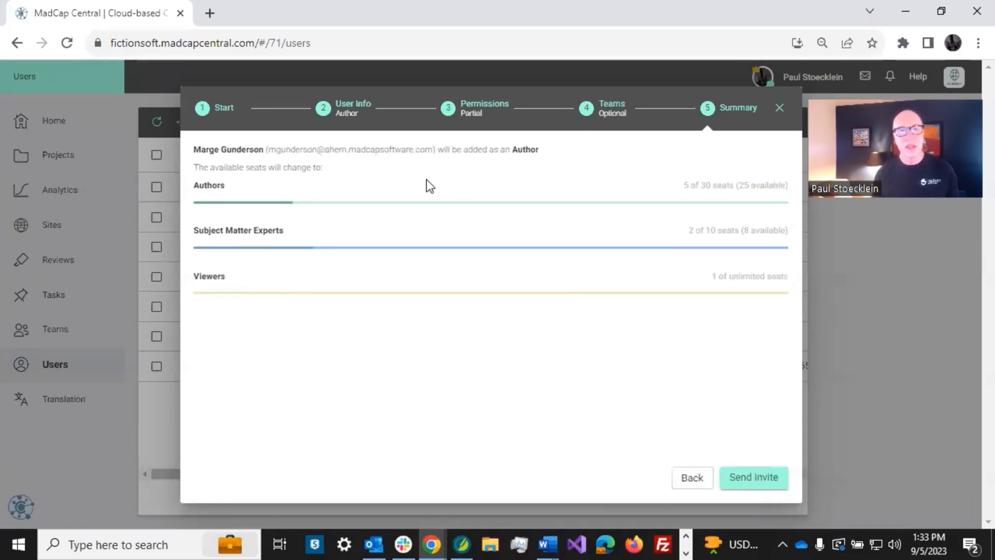
click(751, 478)
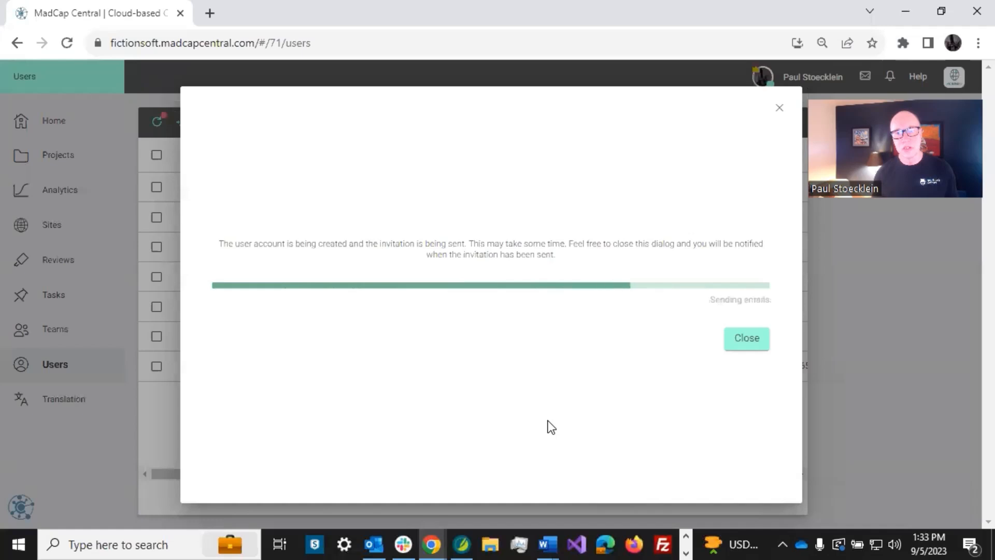
click(746, 328)
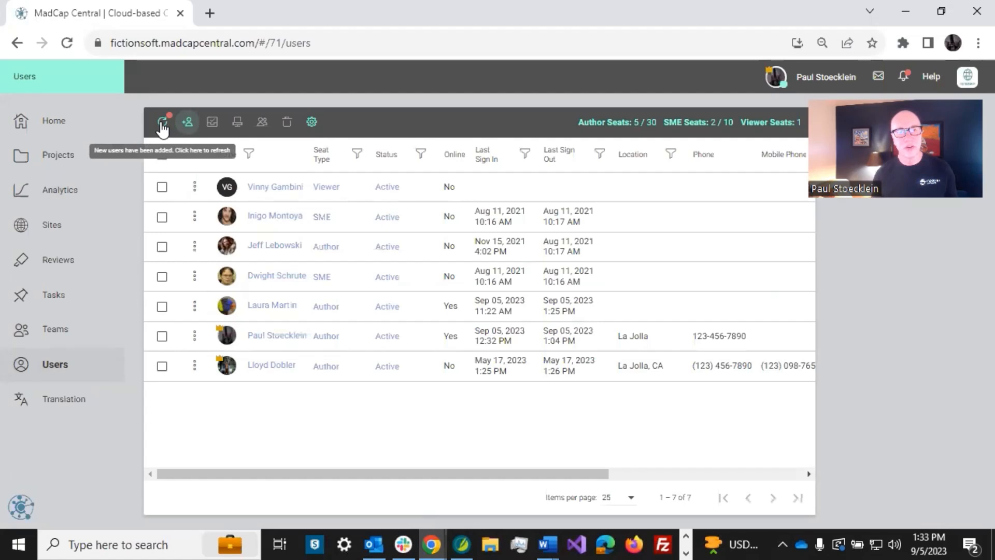
- Refresh the users list to show the invited Author, then go to Projects
click(162, 124)
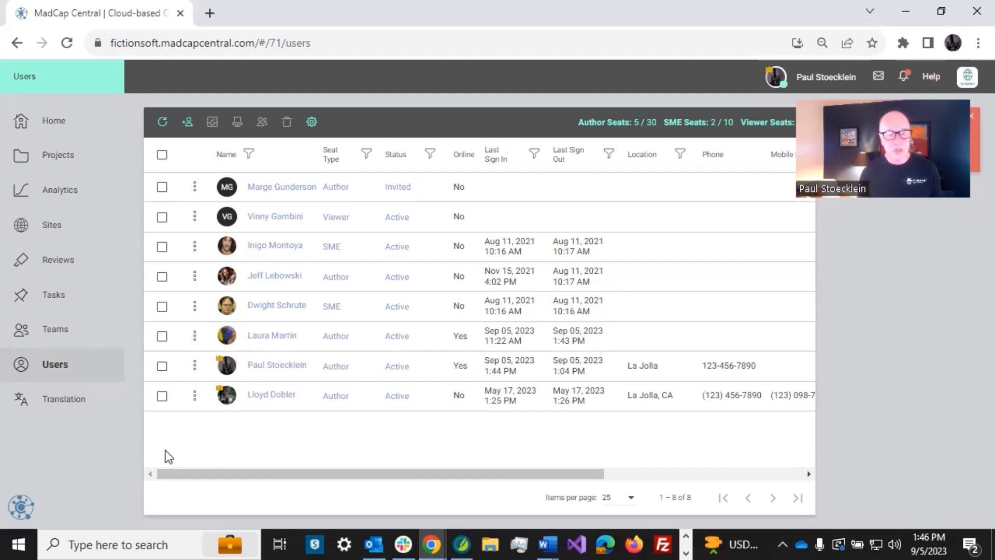
click(61, 158)
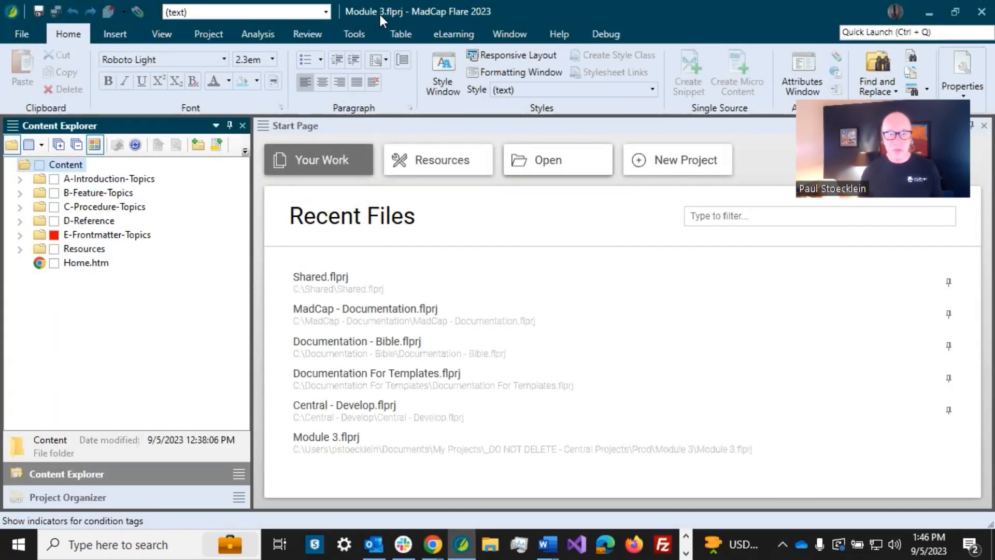
- Show the MadCap Central pane in Flare from the View ribbon
click(163, 33)
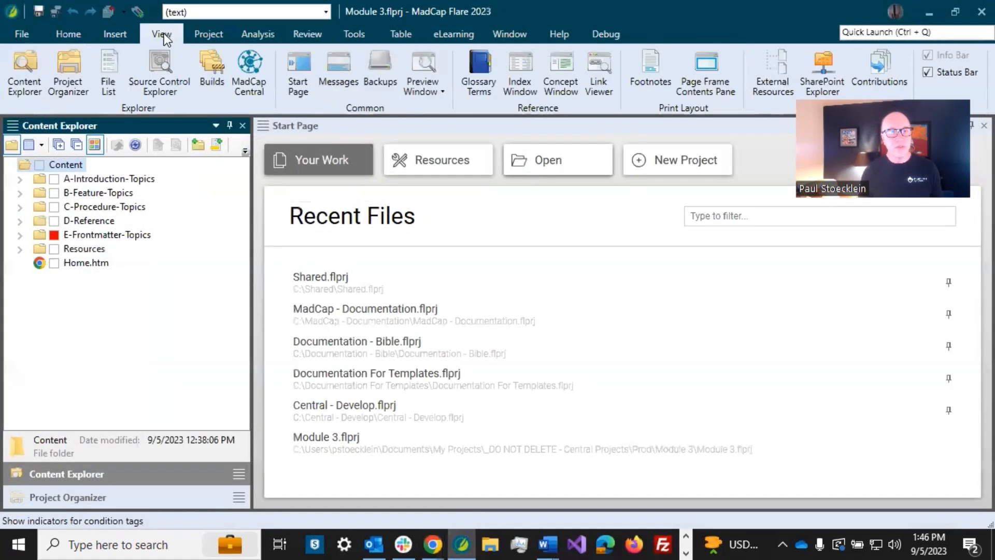
click(246, 76)
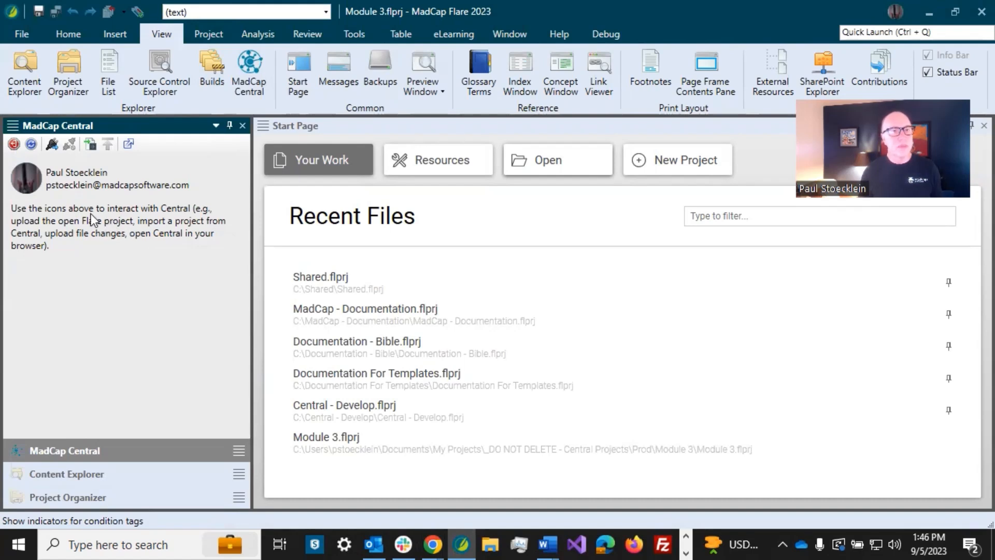
- Bind the Module 3 project to Central and acknowledge the success message
click(52, 145)
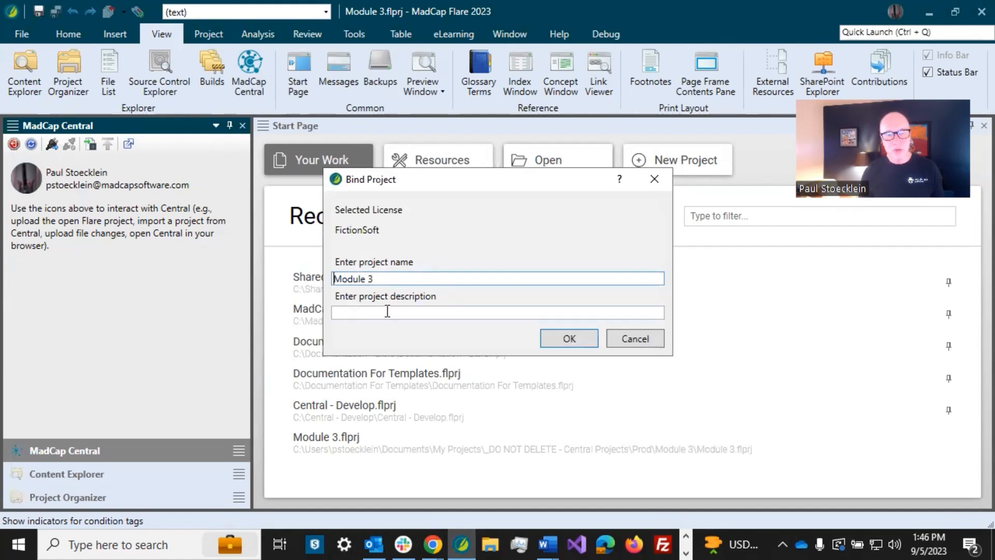
click(554, 338)
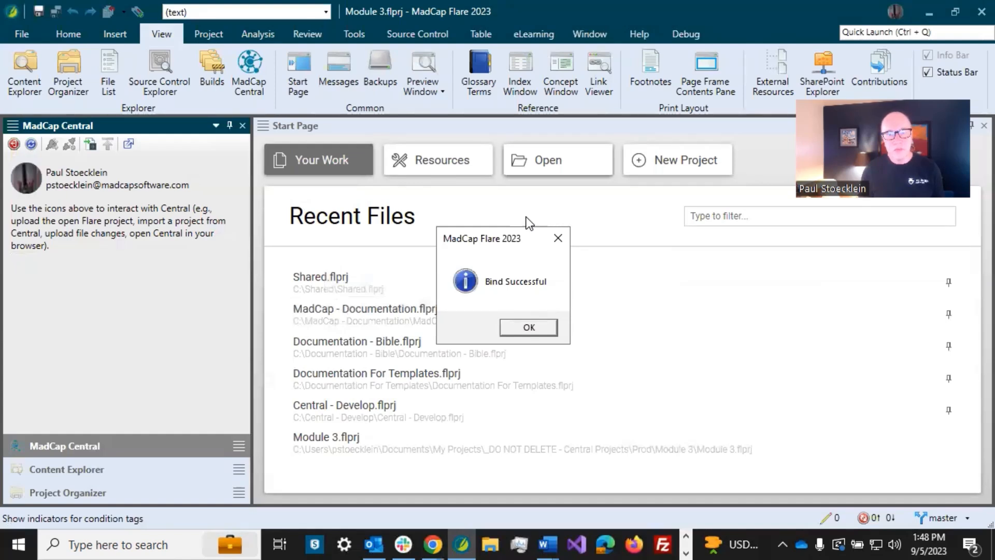
click(528, 329)
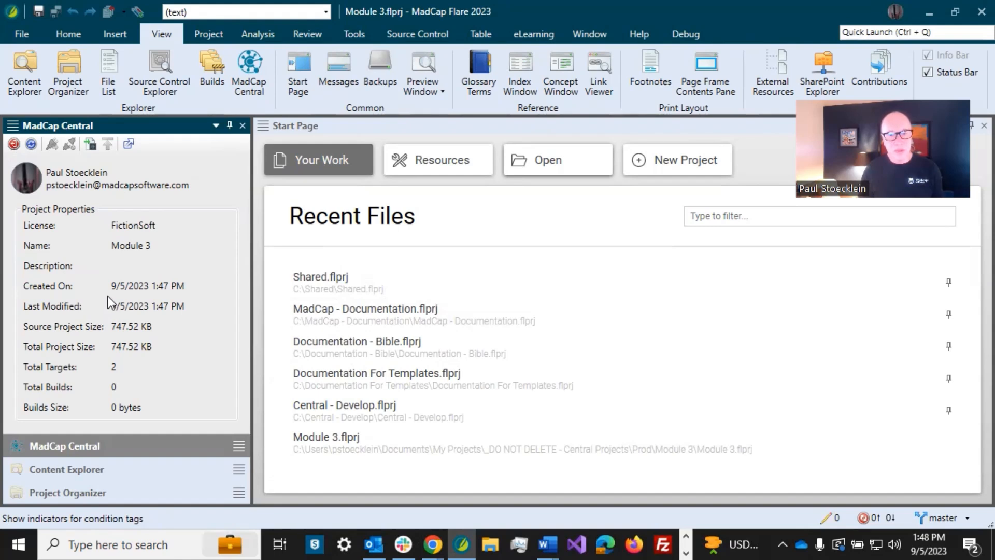
- Switch back to the browser and refresh Central's projects list to show Module 3
key(alt+Tab)
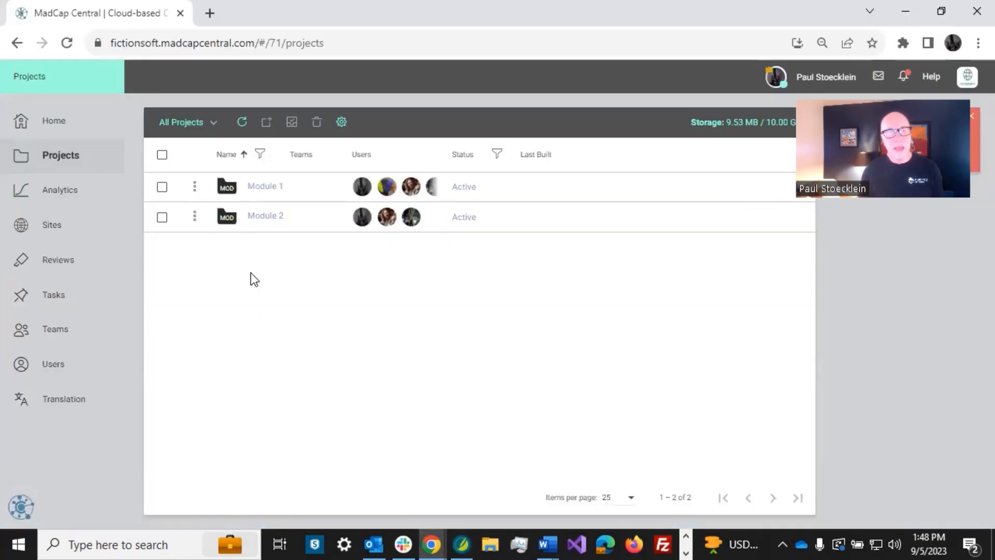
click(241, 124)
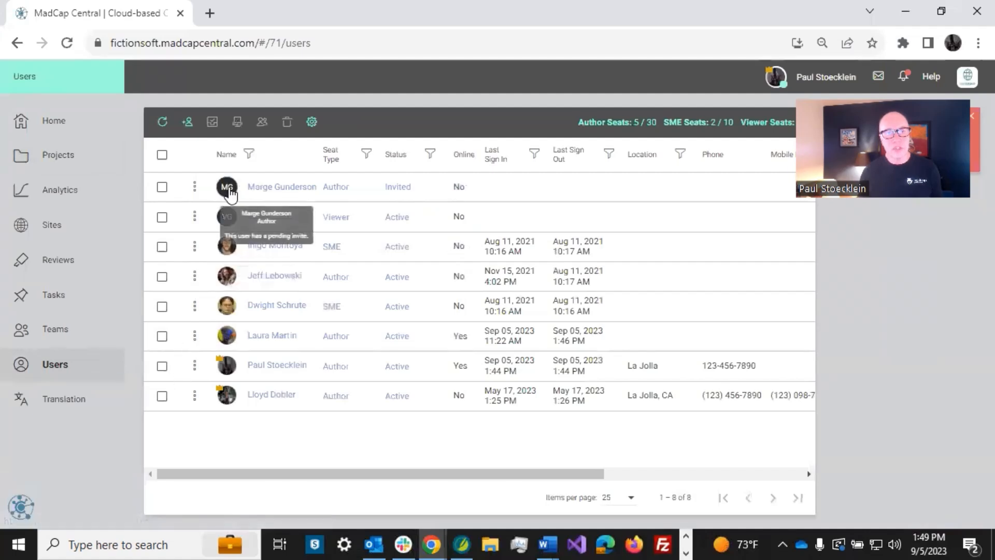
- In the invited author's profile, add Module 3 to their project access and save
click(227, 188)
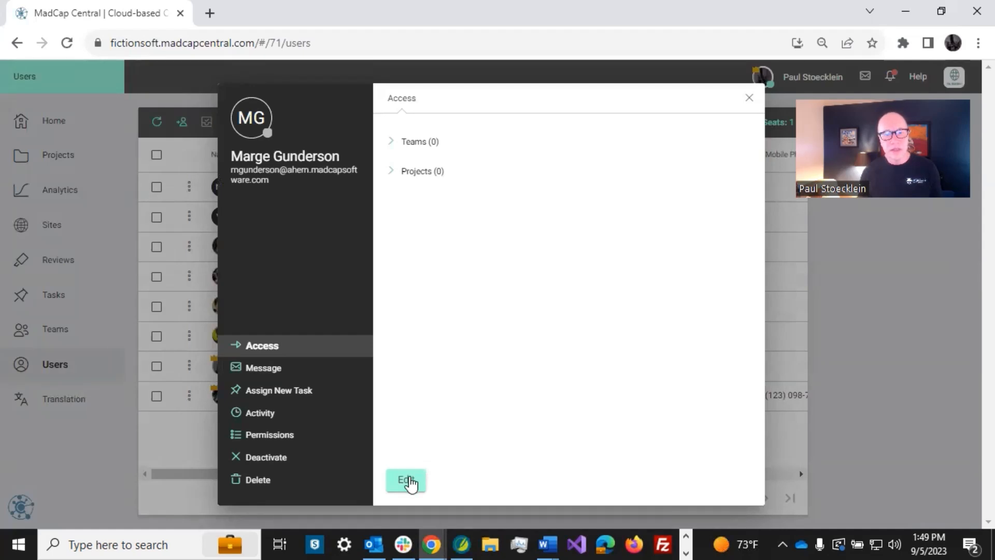
click(408, 481)
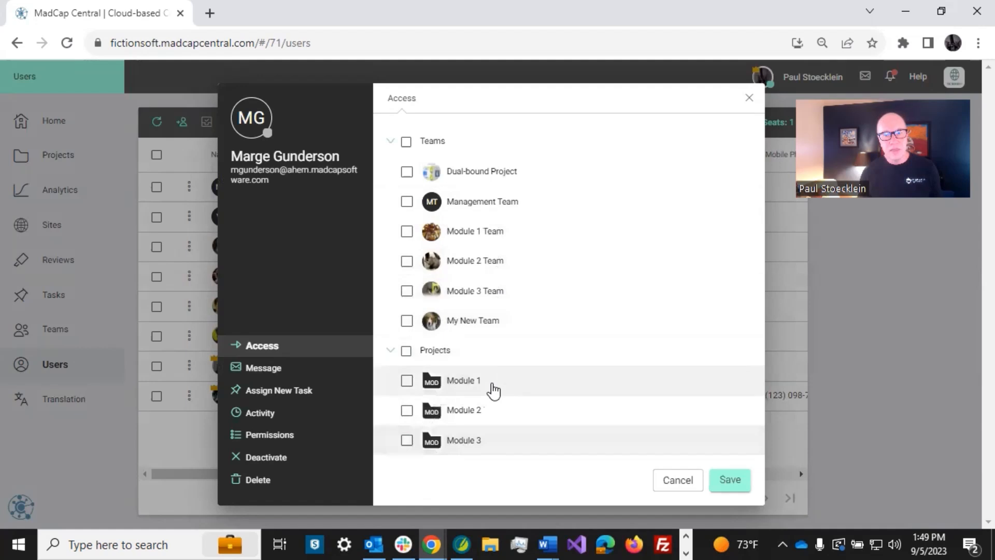
click(406, 440)
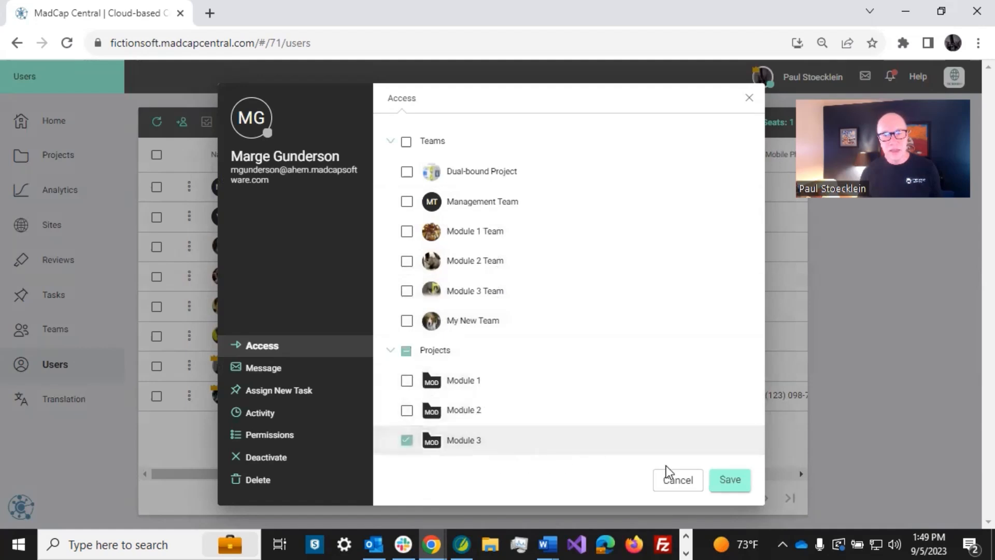
click(725, 481)
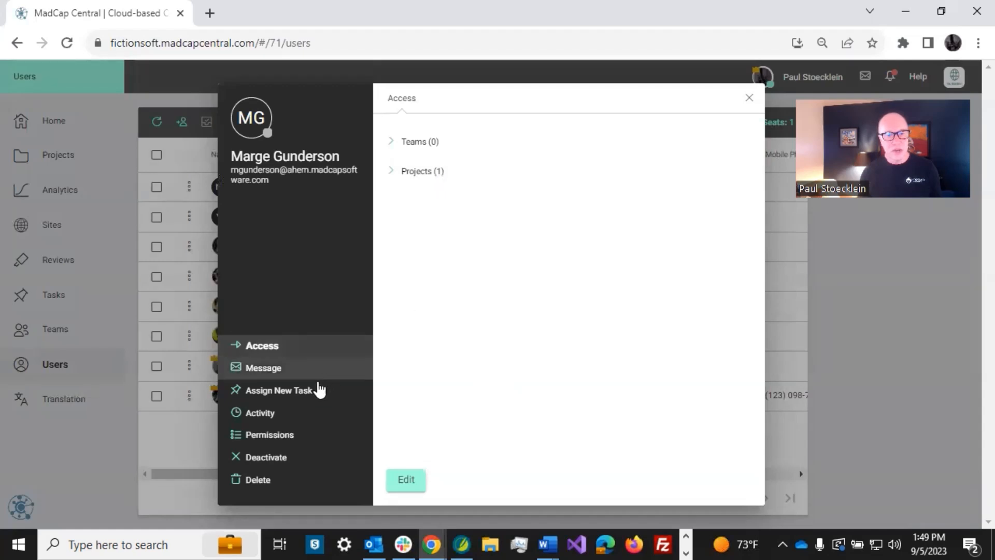
- Grant the author the Delete Builds permission, save it, and close the profile
click(278, 439)
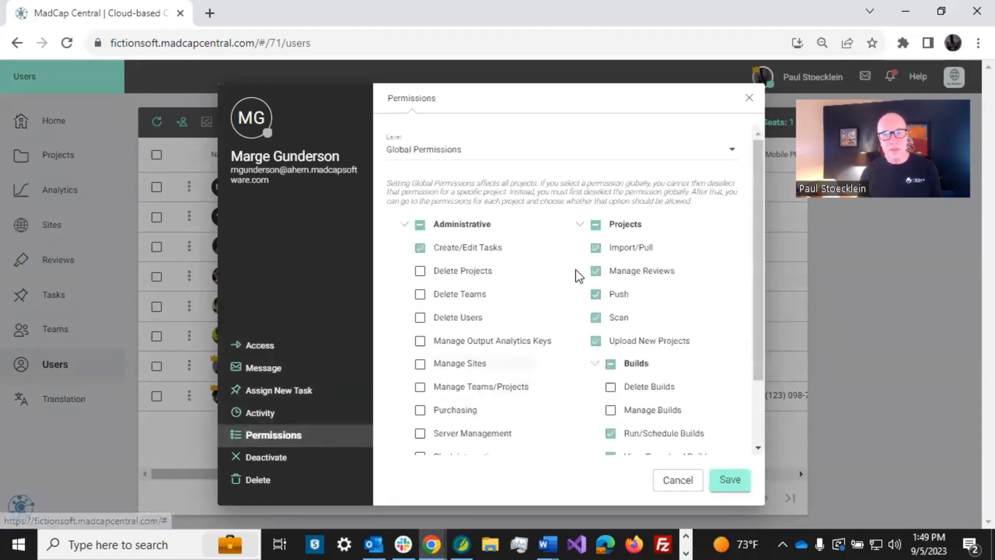
drag(759, 224, 754, 291)
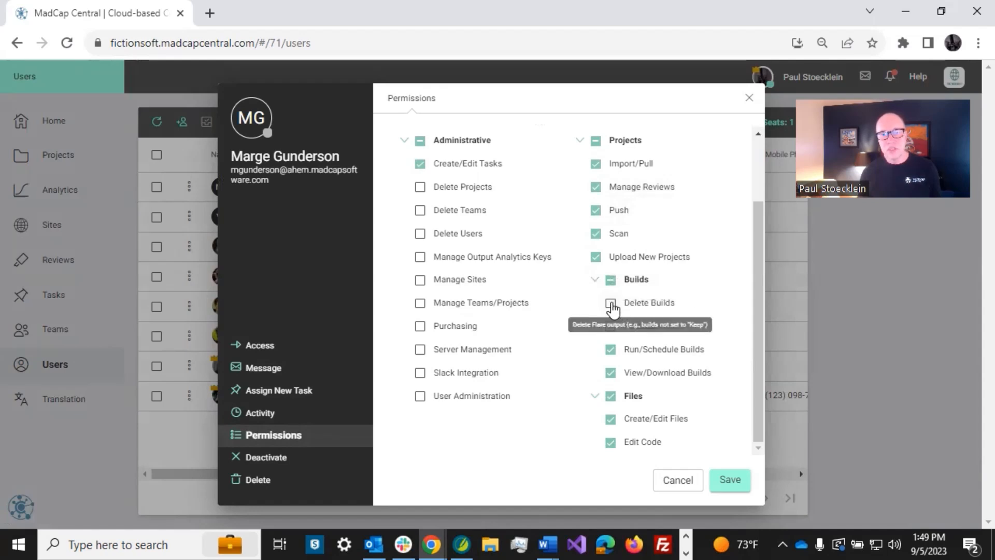
click(611, 303)
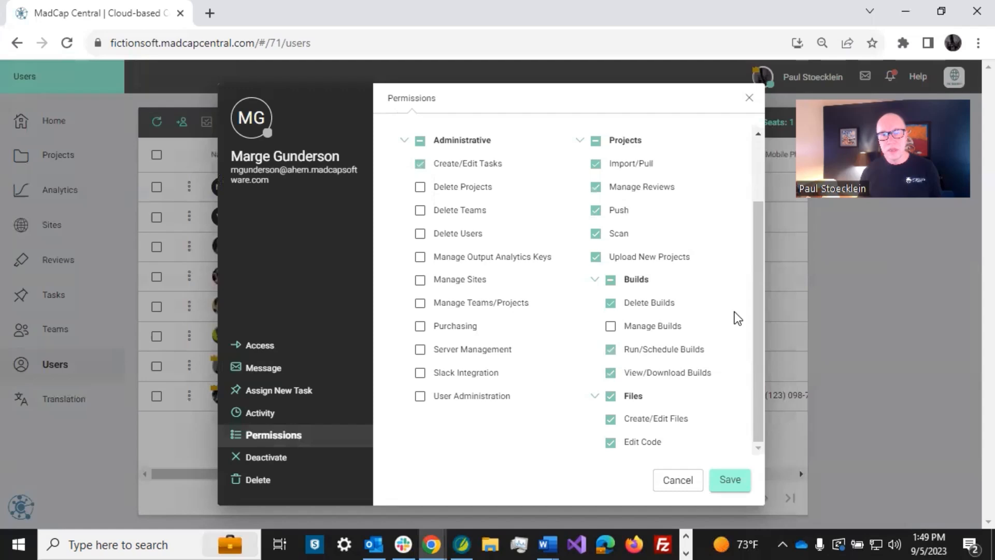
click(730, 480)
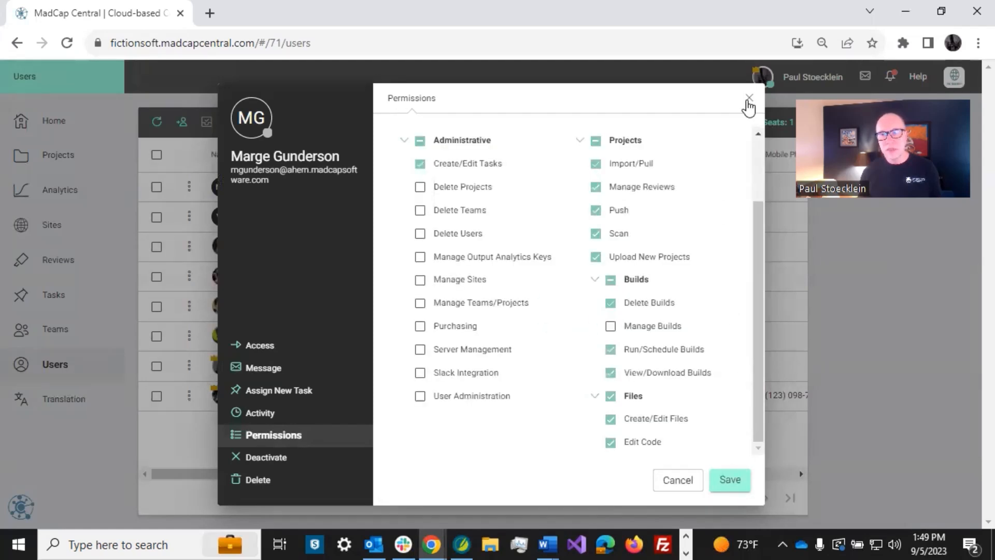
click(749, 99)
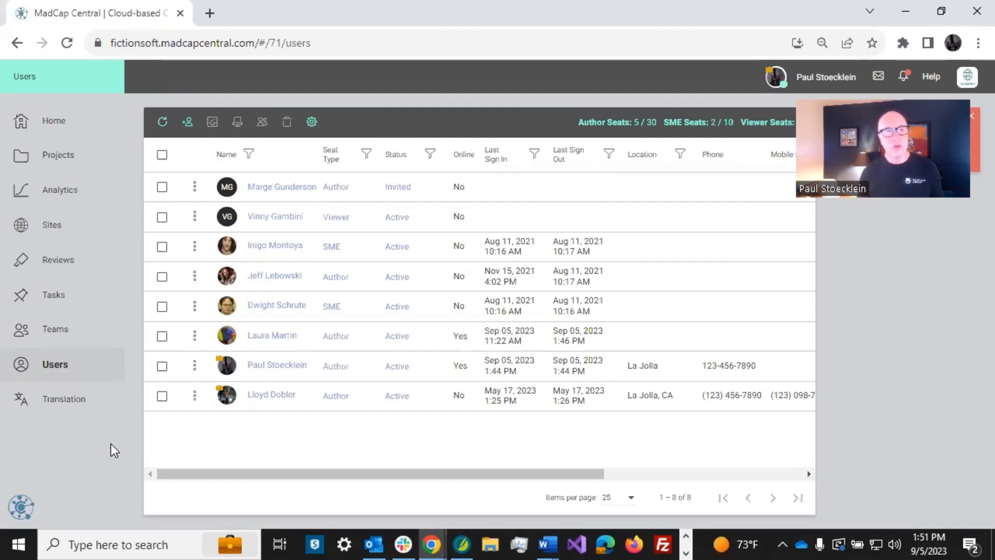
- Open Analytics from the sidebar to list the analytics keys, such as Dog Training V1
click(61, 190)
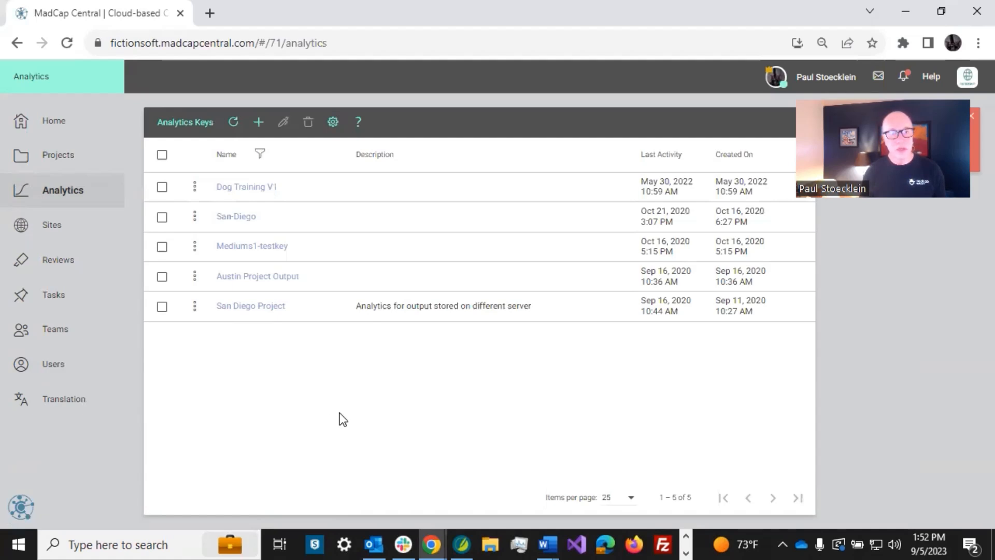
- In Flare's Project Organizer, open the HTML5 (Primary) target from the Targets folder
click(461, 544)
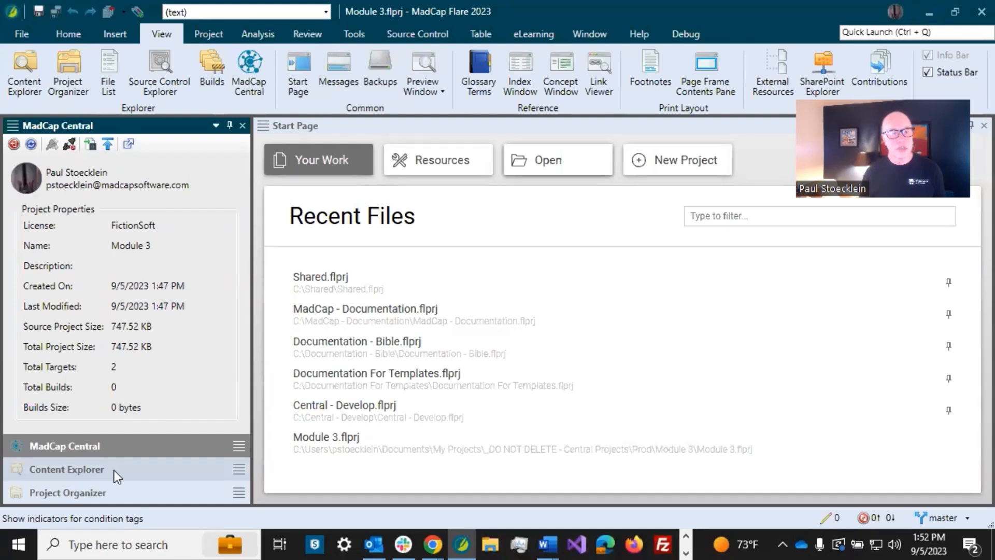
click(104, 490)
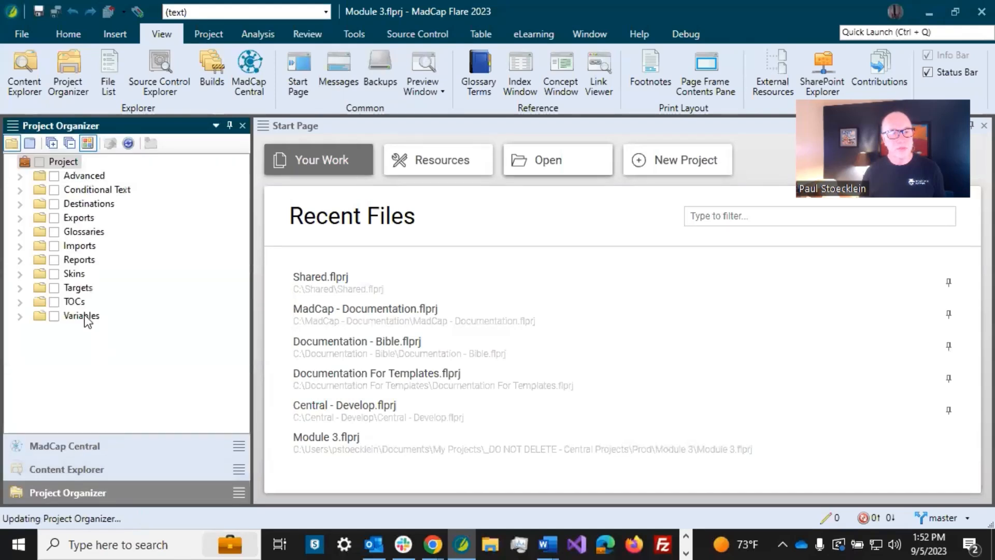
click(19, 288)
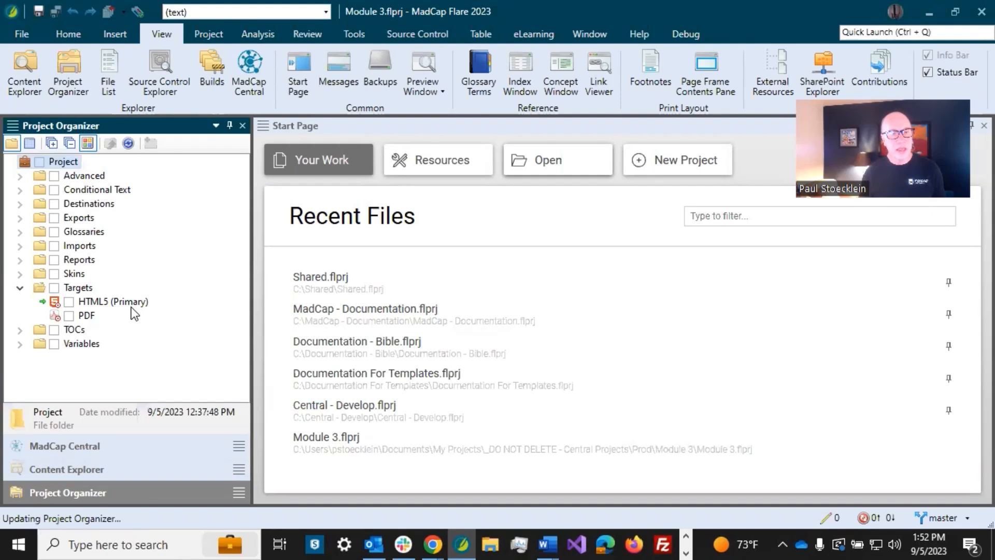
click(100, 303)
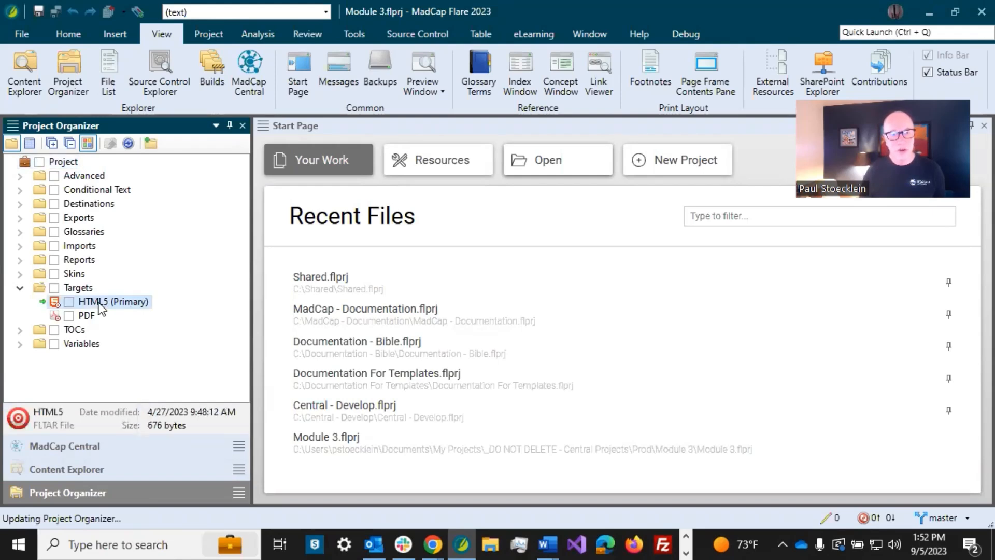
double_click(100, 302)
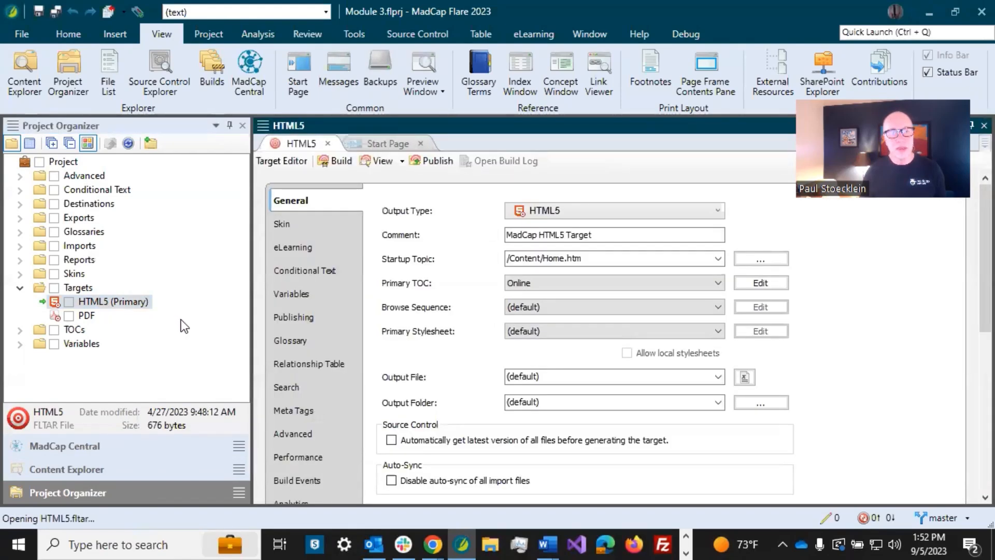
- Set the target's analytics provider to Central and start creating a new analytics key
scroll(310, 319, down, 2)
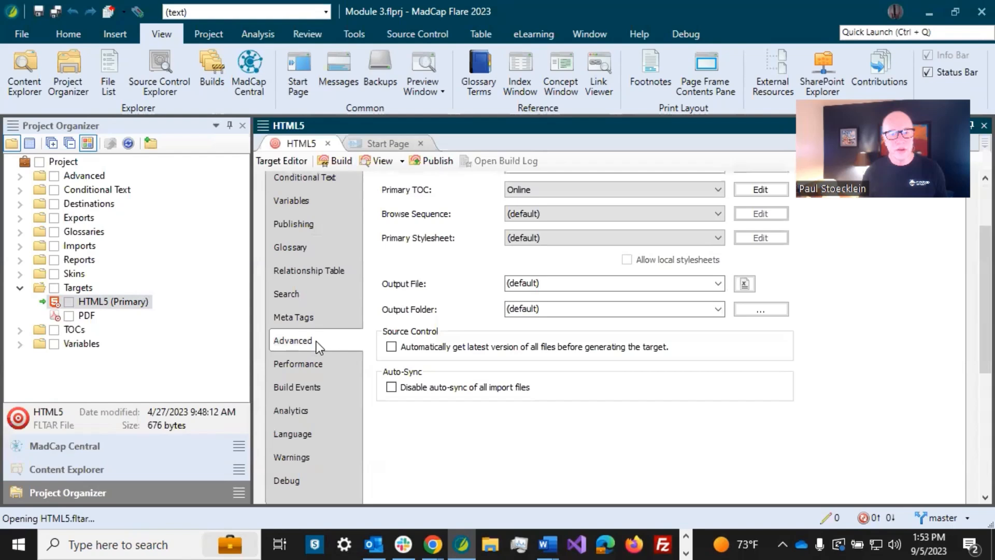
click(299, 411)
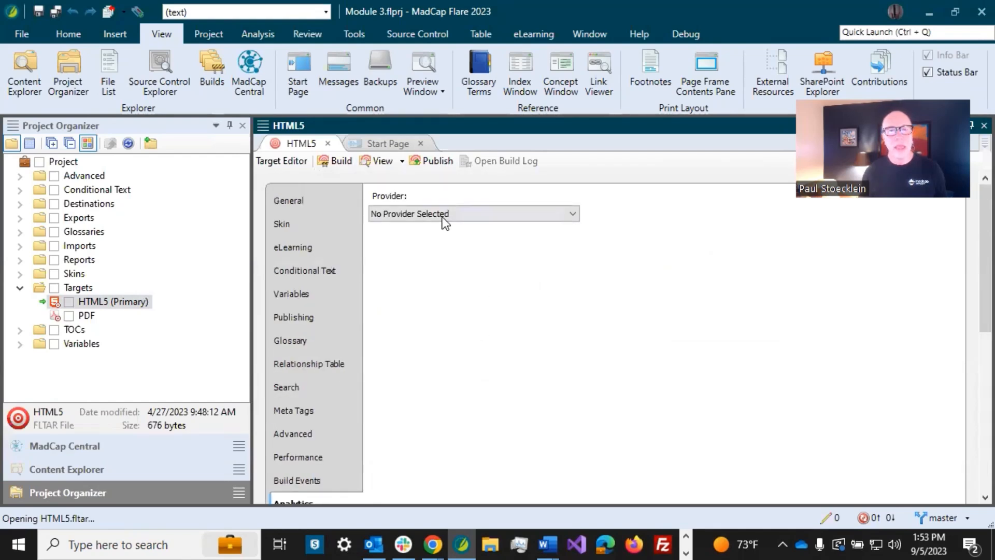
click(442, 214)
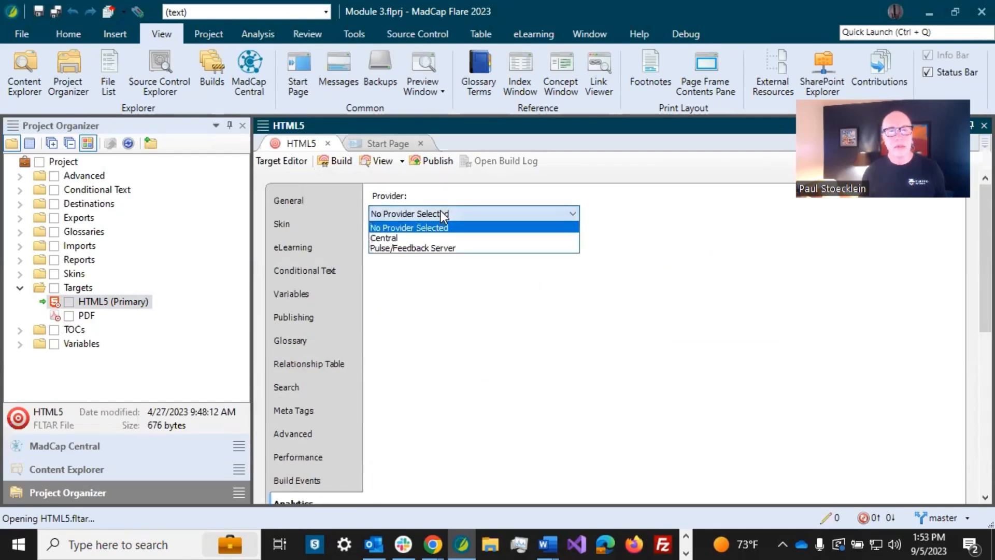
click(417, 238)
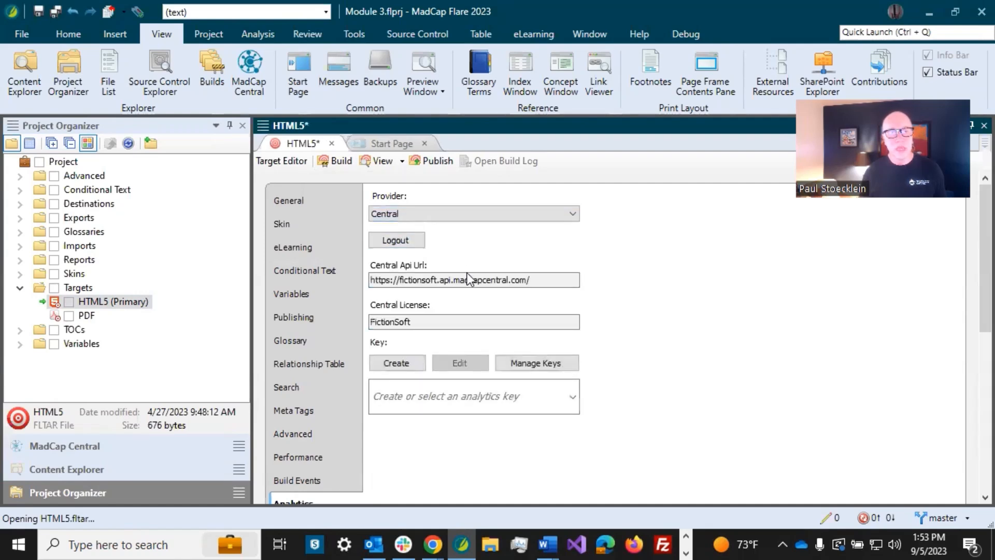
click(406, 362)
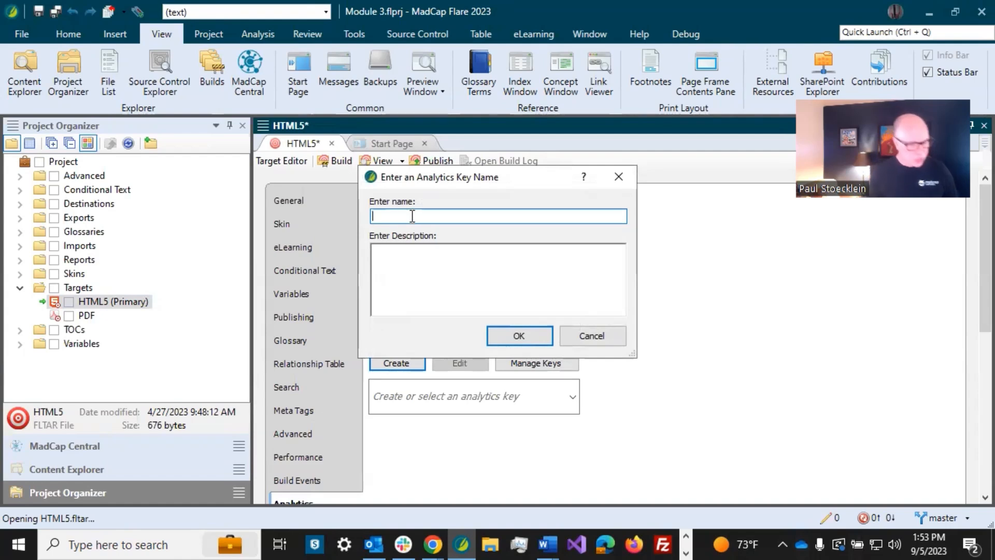
- Name the new analytics key Module3V5Help, confirm it, and save all changes
text(Modulew)
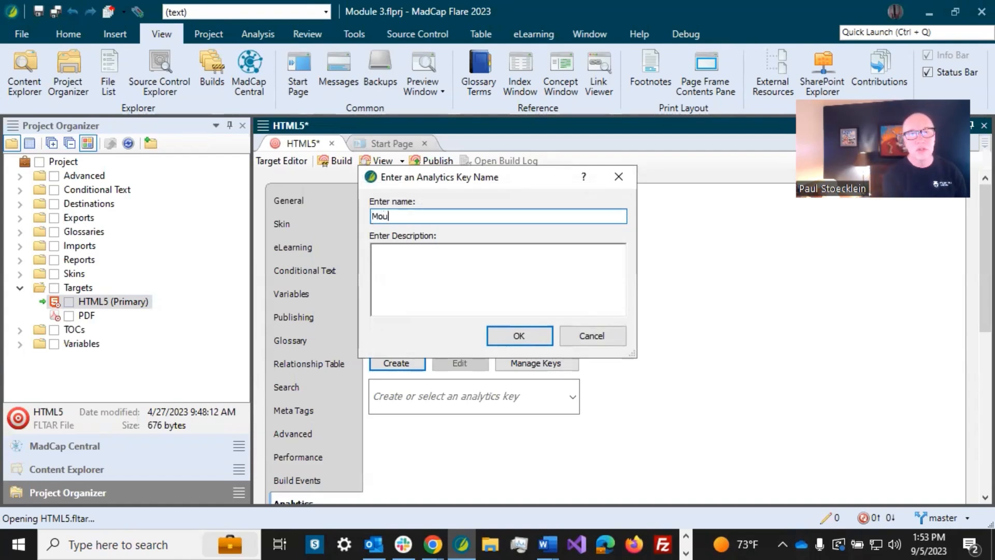
key(BackSpace)
key(BackSpace)
text(e3V5)
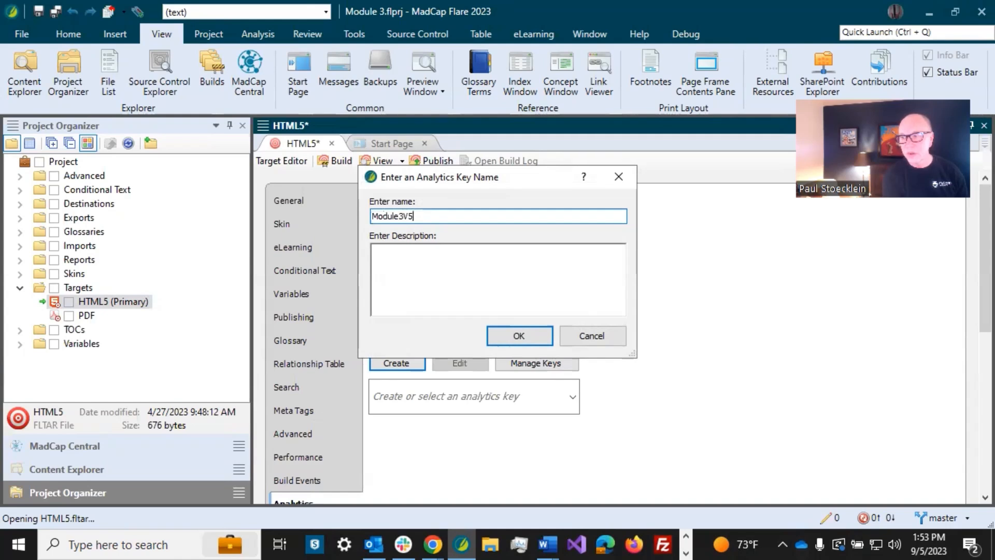
text(Help)
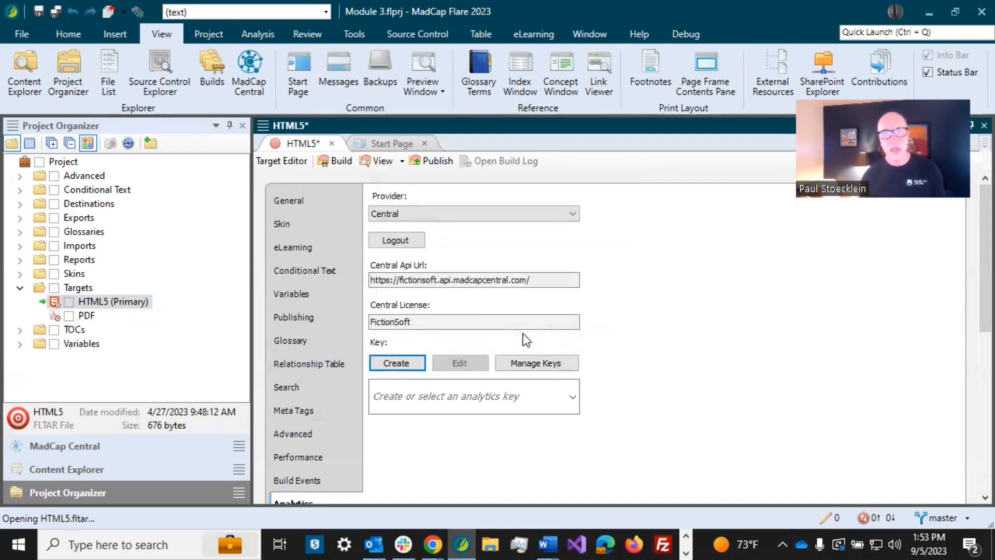
click(521, 335)
click(53, 14)
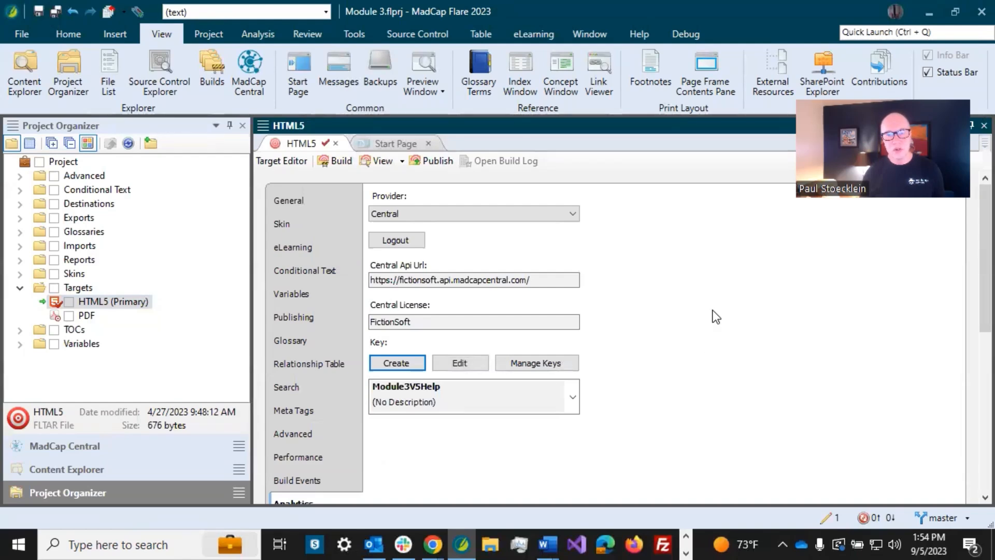
- In Source Control, enter the commit message 'Added an analytics key' for the pending change
click(825, 517)
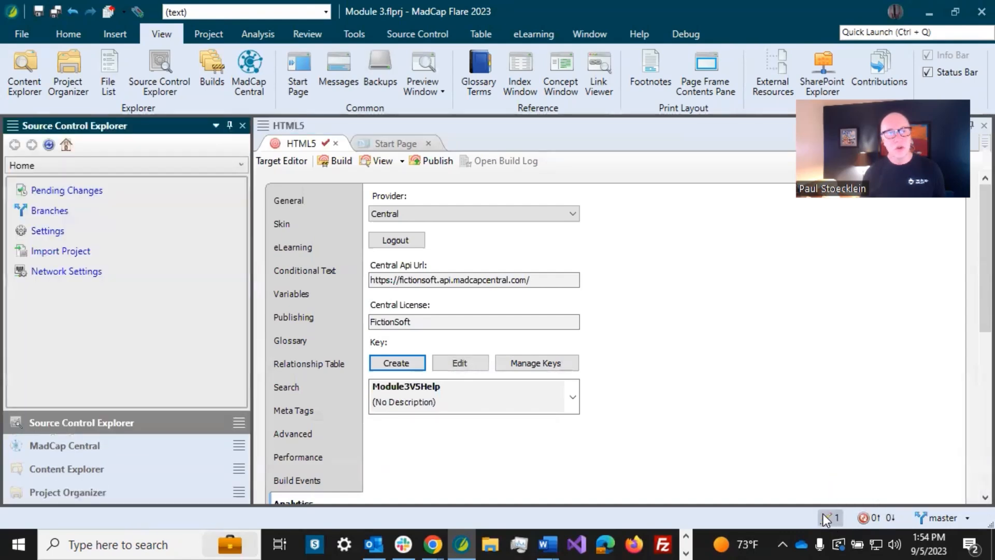
click(77, 192)
click(74, 200)
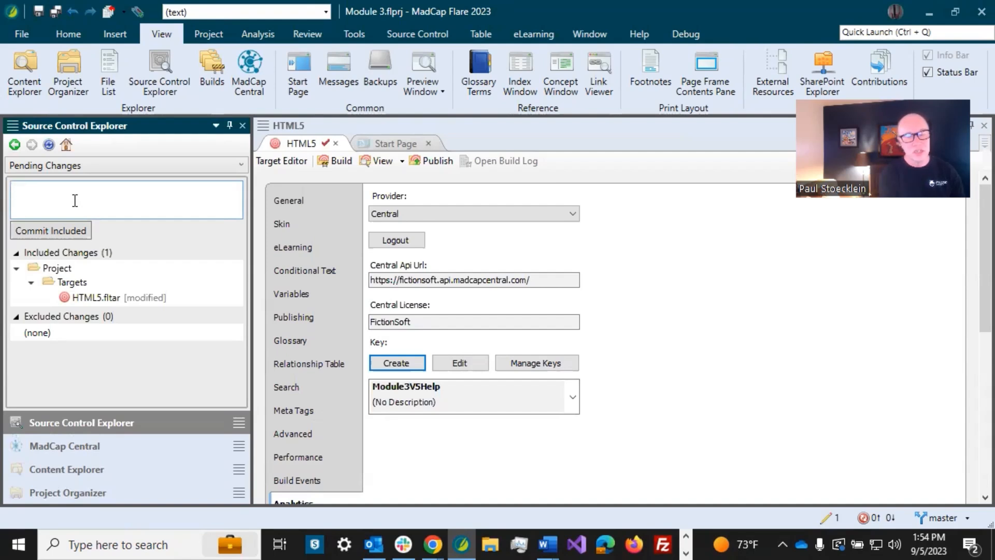
text(SE)
key(BackSpace)
key(BackSpace)
text(Added)
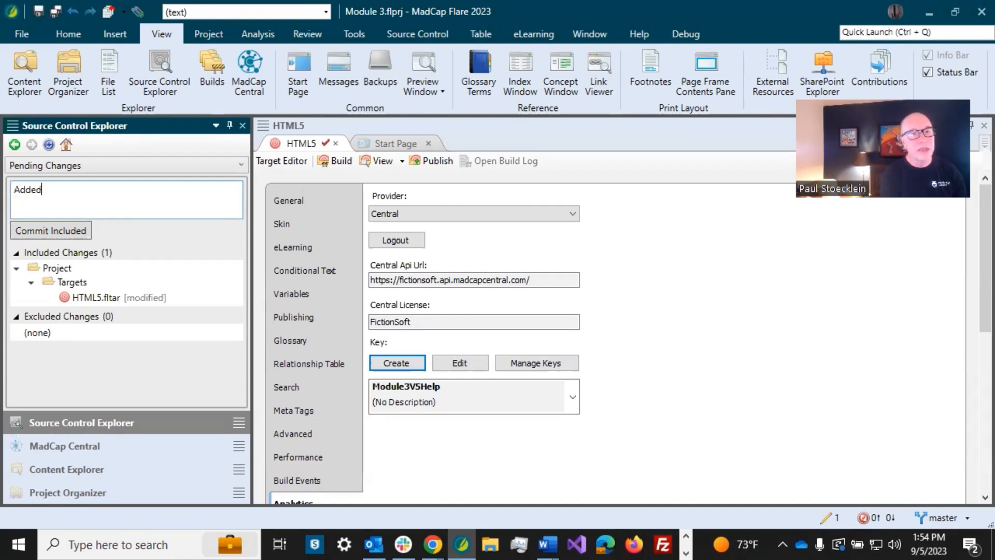
text( an anal)
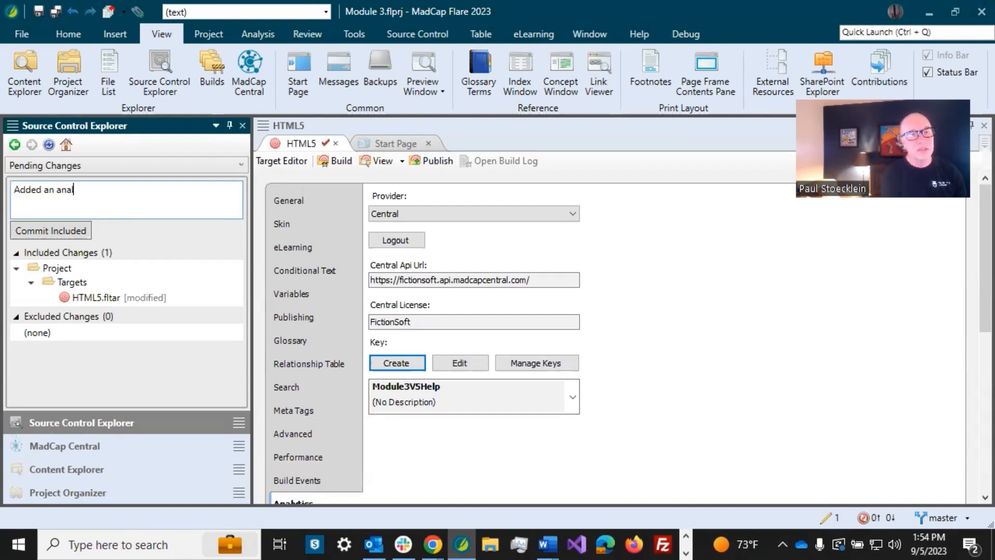
text(ytics key)
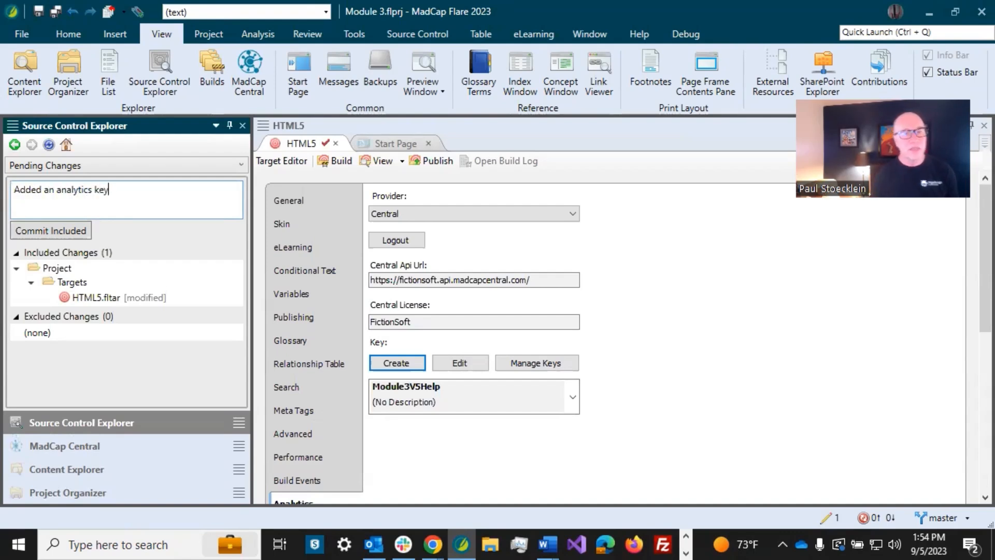
- Commit the HTML5 target change and synchronize master with the MadCapCentral remote
click(71, 229)
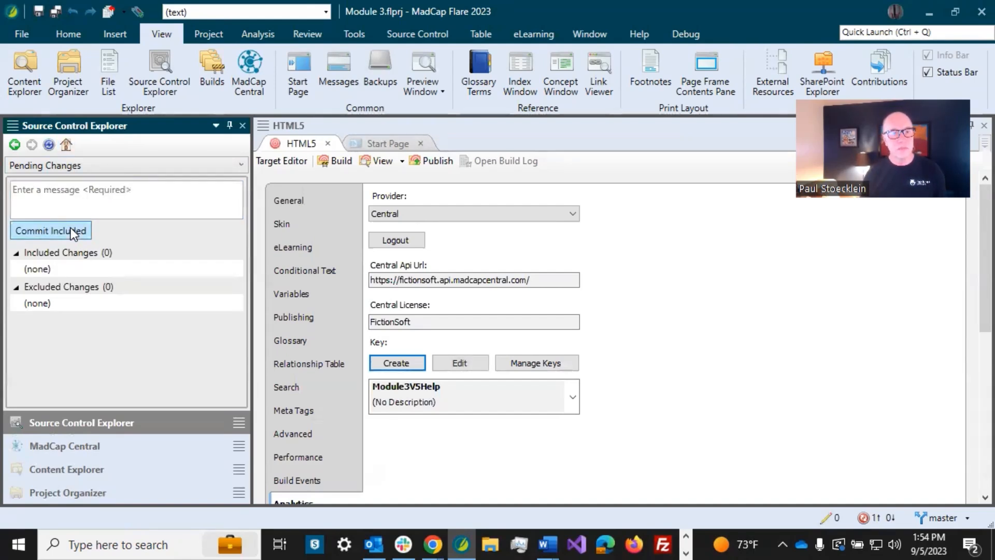
click(871, 517)
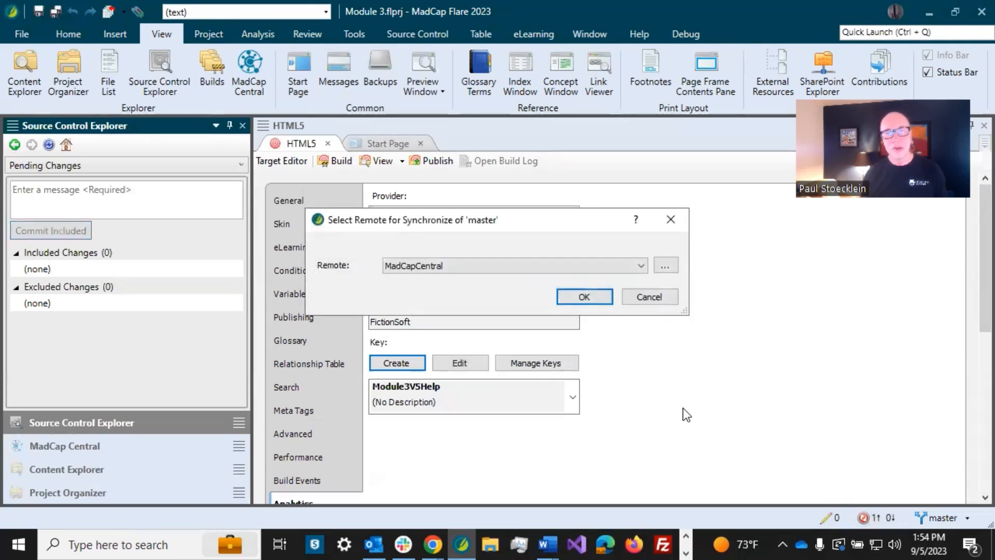
click(584, 297)
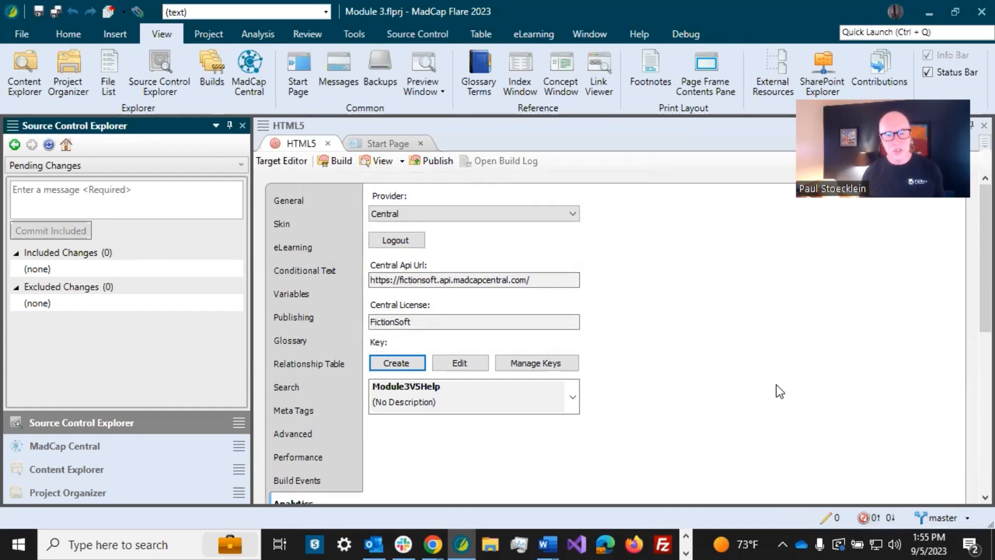
- Refresh Central's analytics keys, view the Module3V5Help report, then the San-Diego report
click(432, 544)
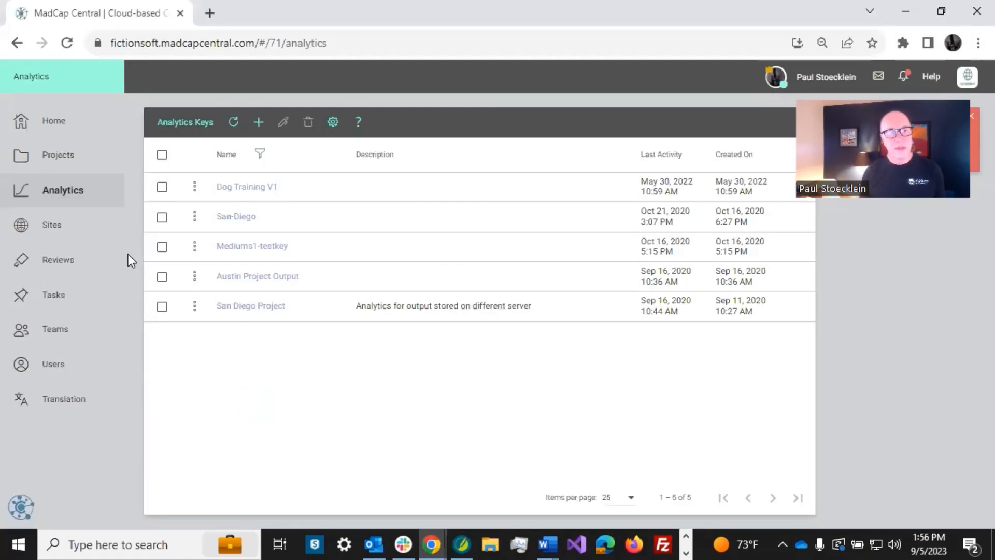
click(233, 124)
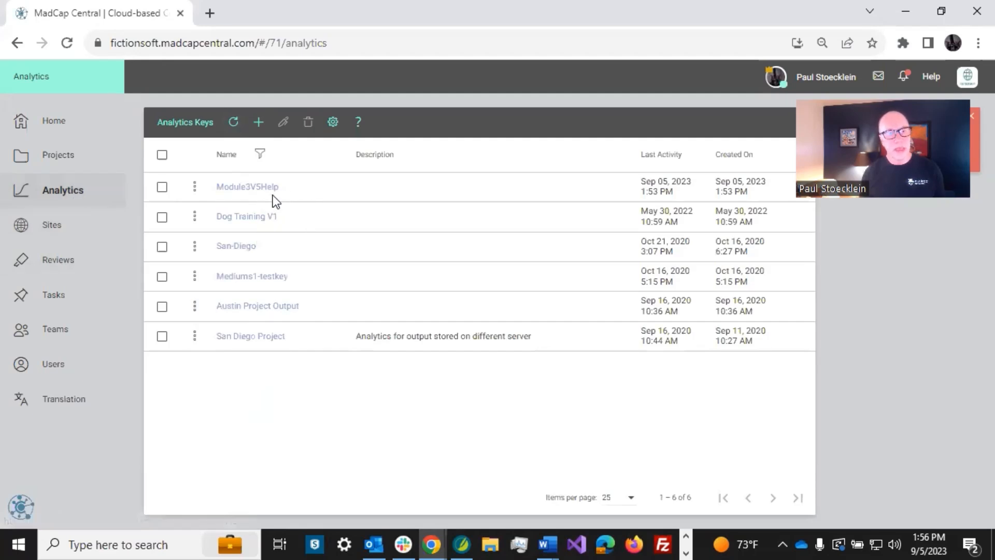
click(254, 191)
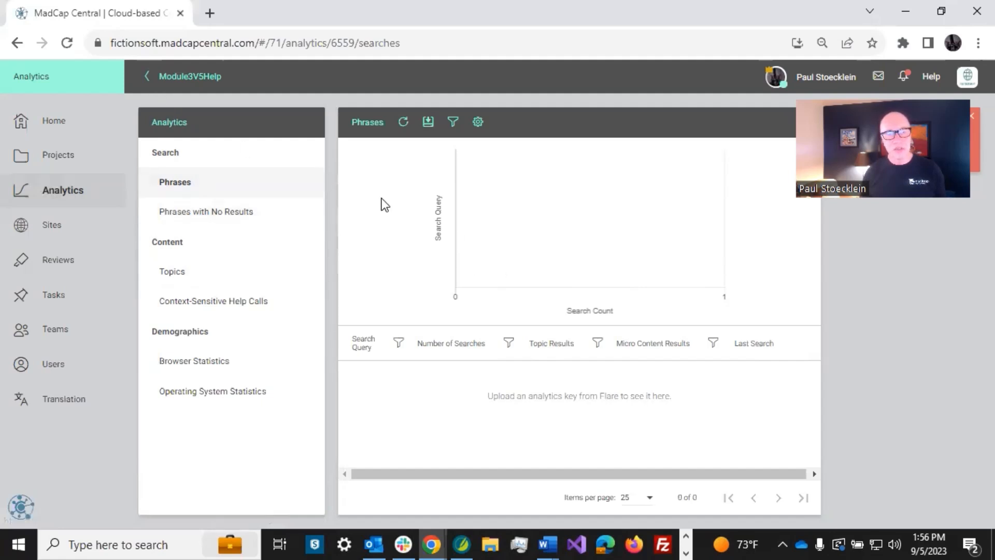
click(145, 79)
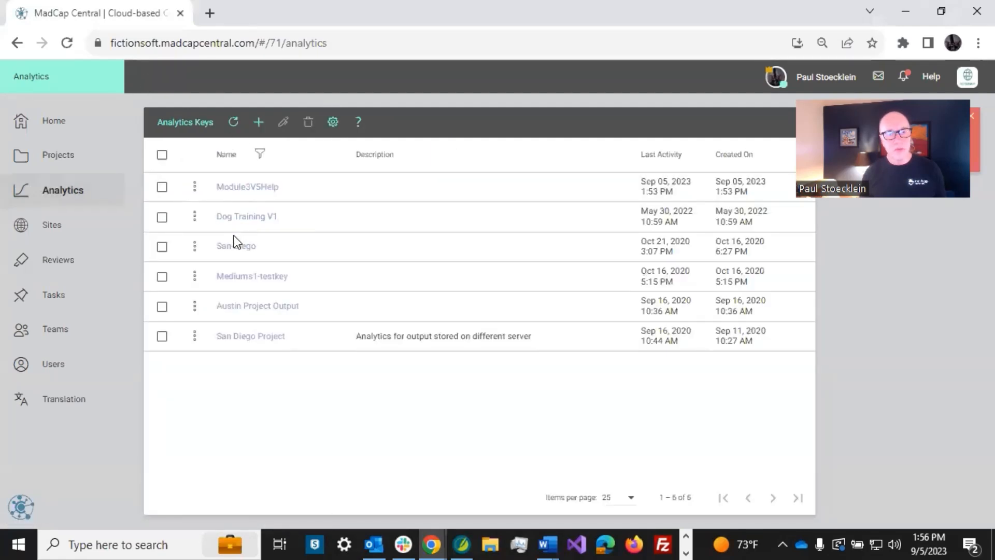
click(236, 250)
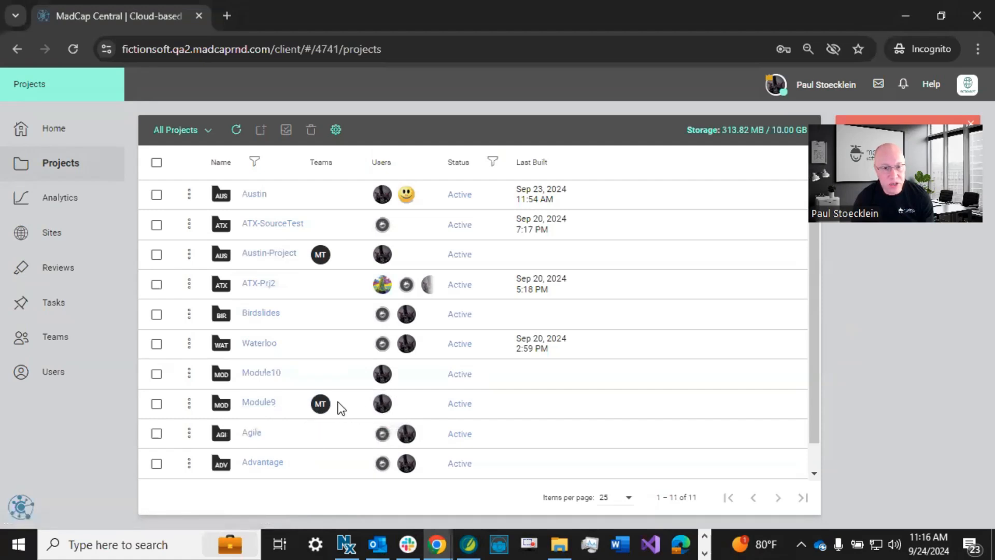
click(768, 86)
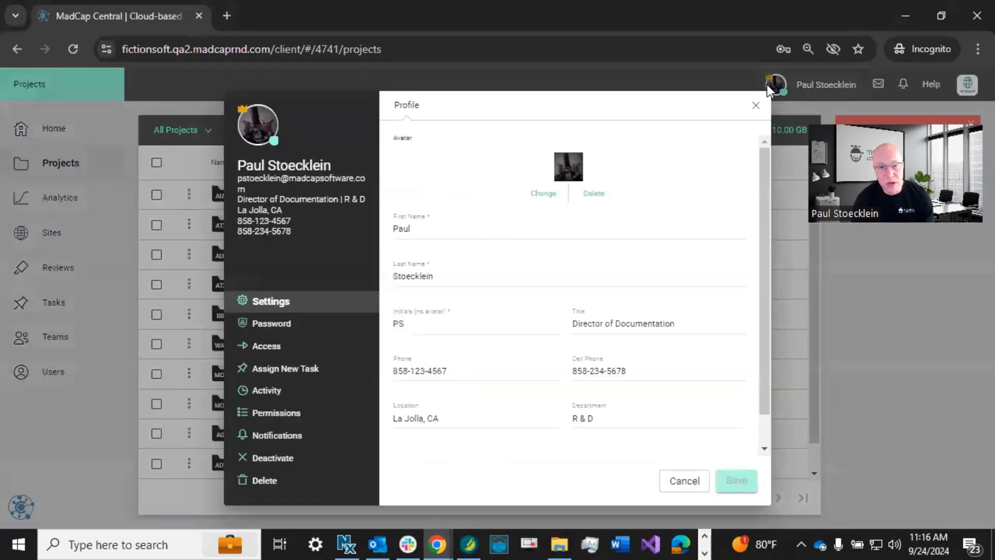
click(287, 414)
scroll(588, 414, down, 3)
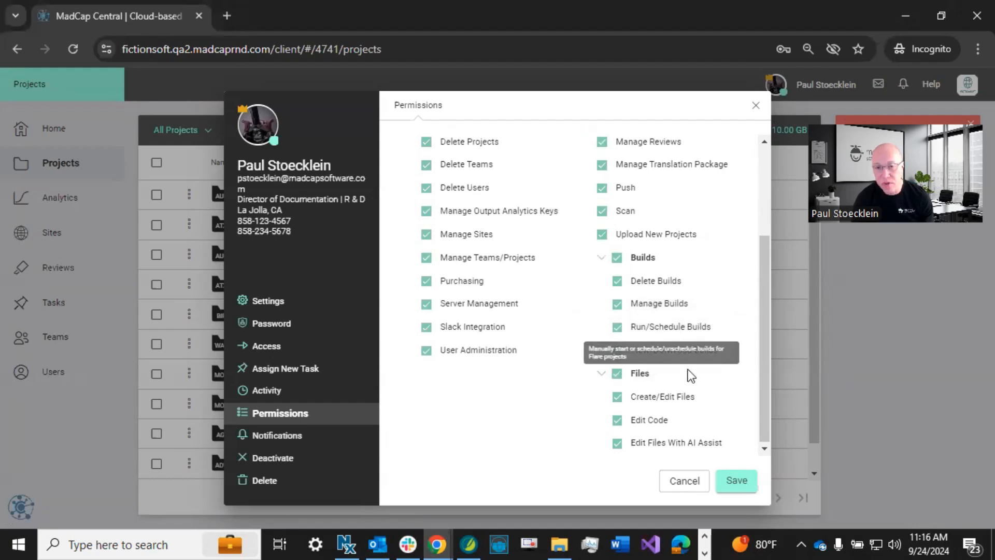
click(677, 481)
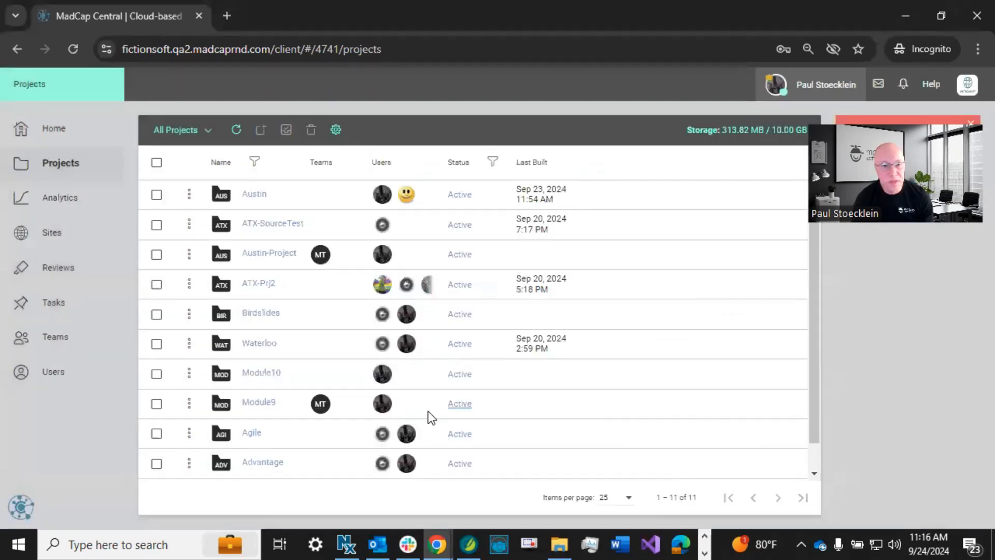
- Open the Module9 project's Builds tab and start a new build
click(253, 404)
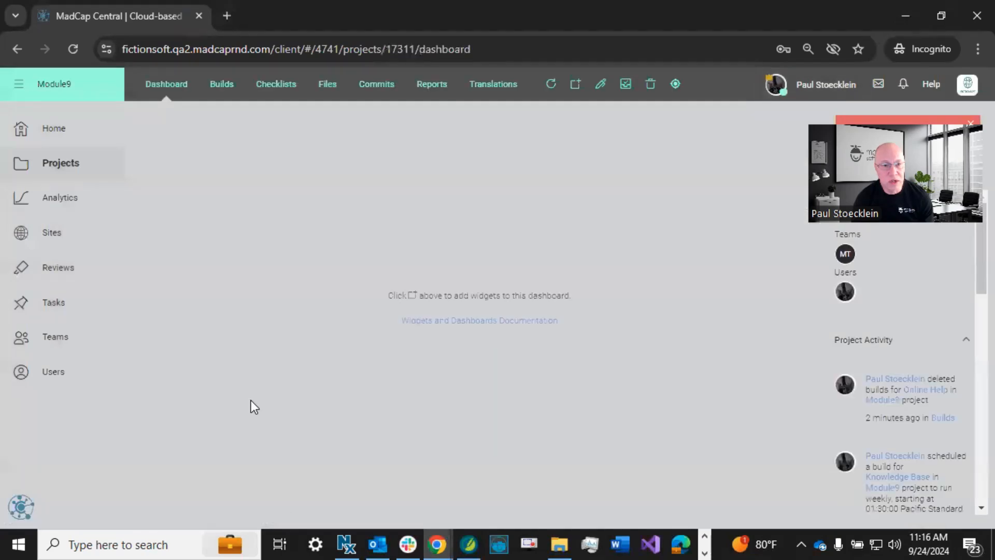
click(208, 83)
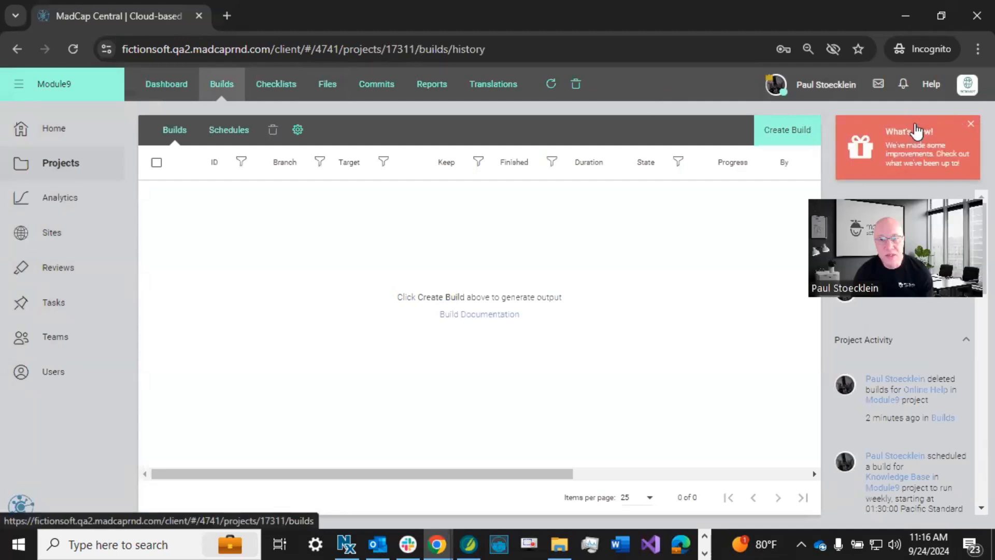
click(792, 131)
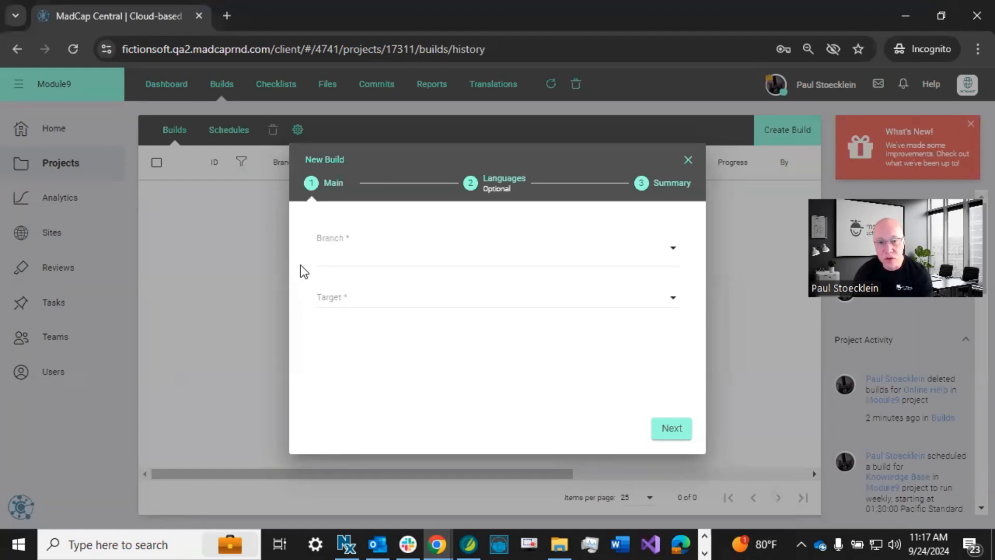
- Select the Feature1 branch and the Online Help target for the new build
click(342, 249)
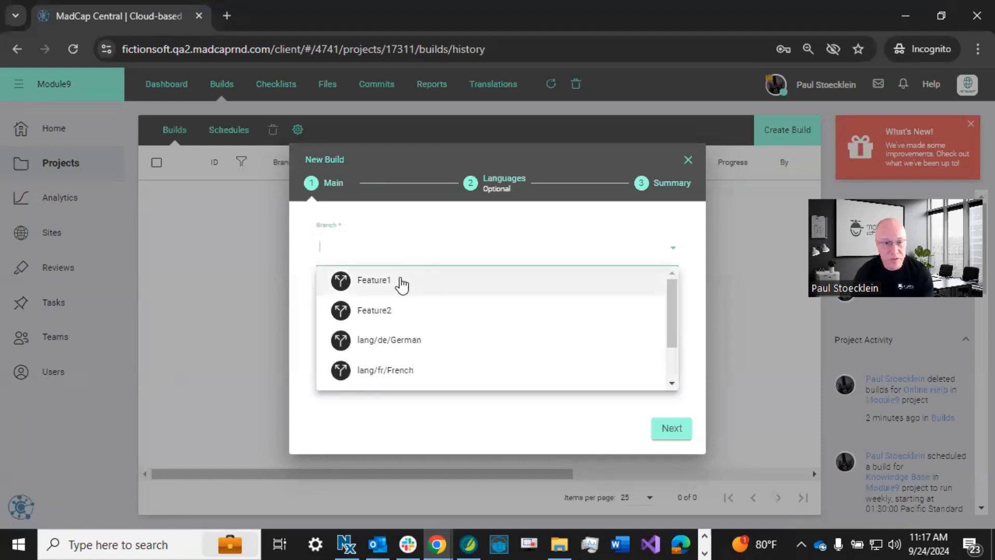
scroll(404, 301, down, 2)
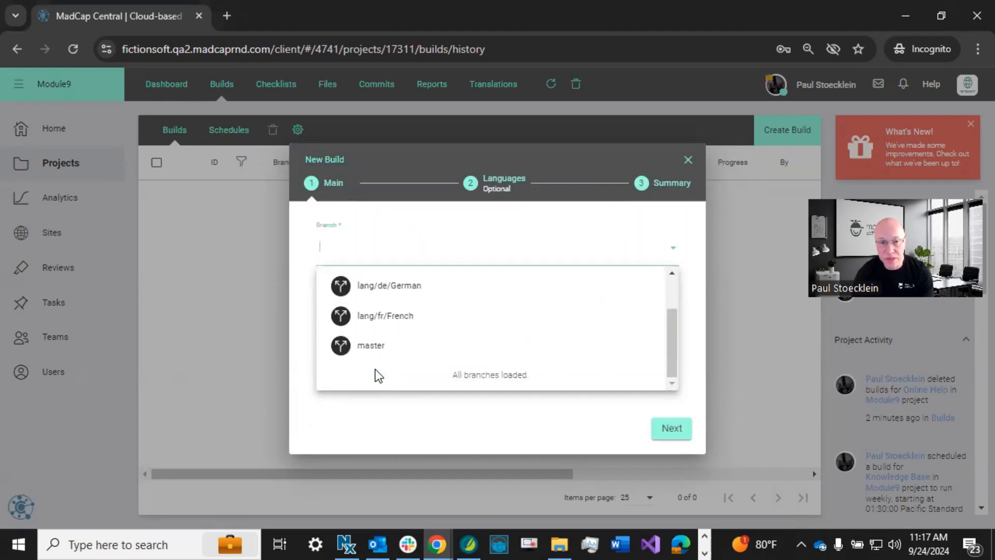
scroll(361, 288, up, 2)
click(361, 282)
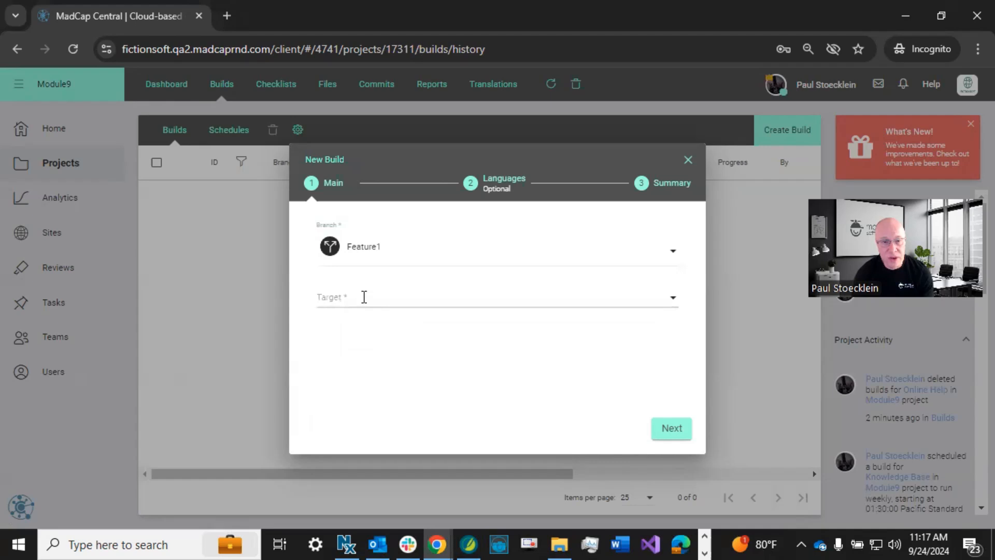
click(371, 299)
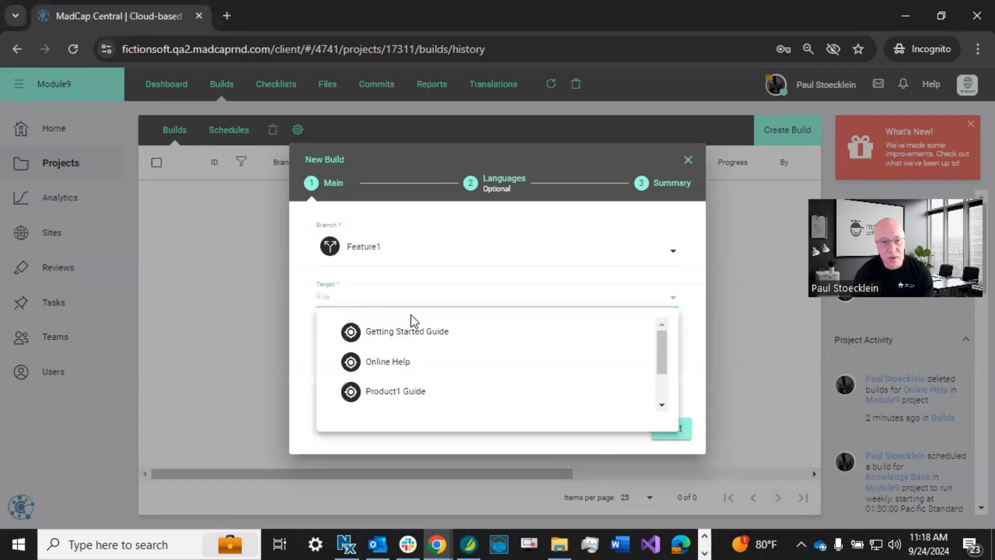
scroll(489, 352, down, 2)
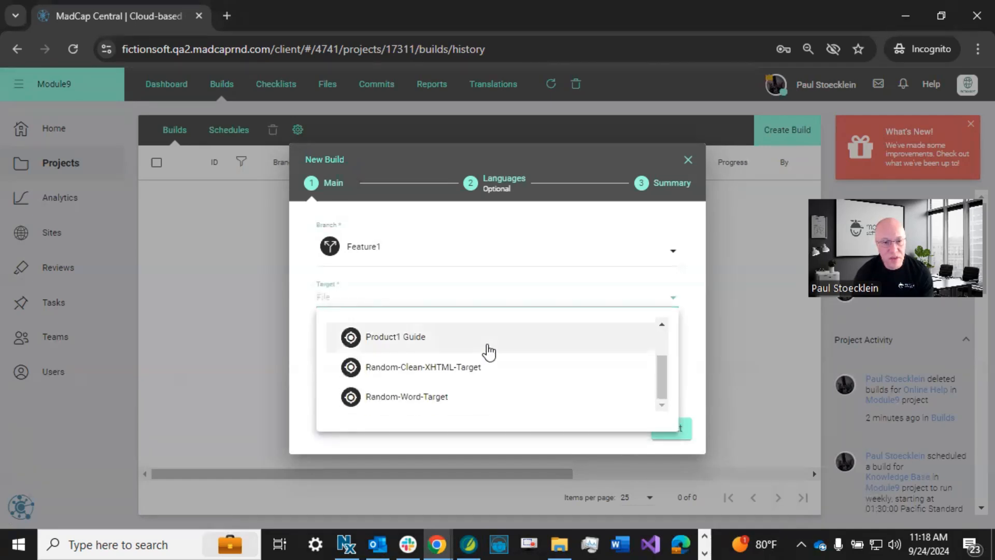
scroll(488, 351, up, 2)
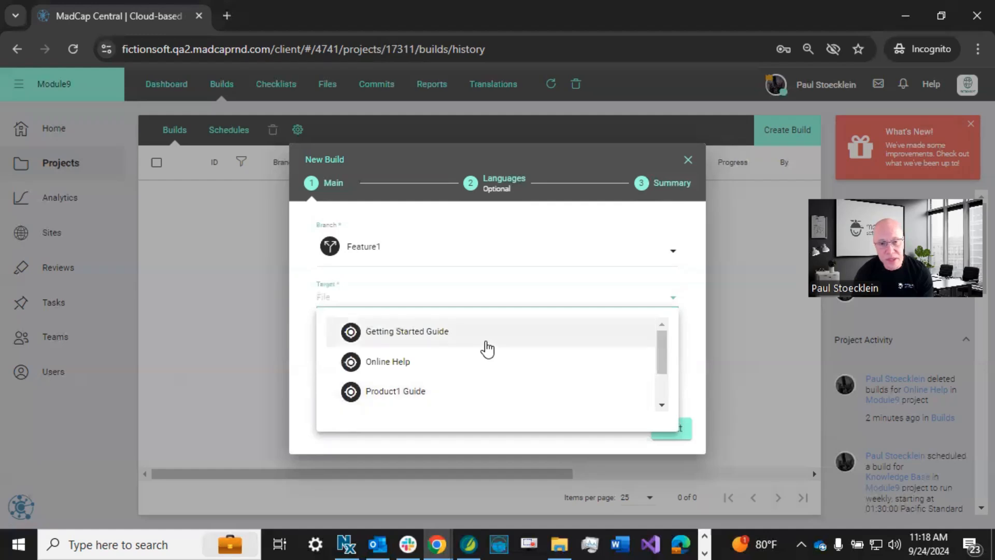
click(408, 366)
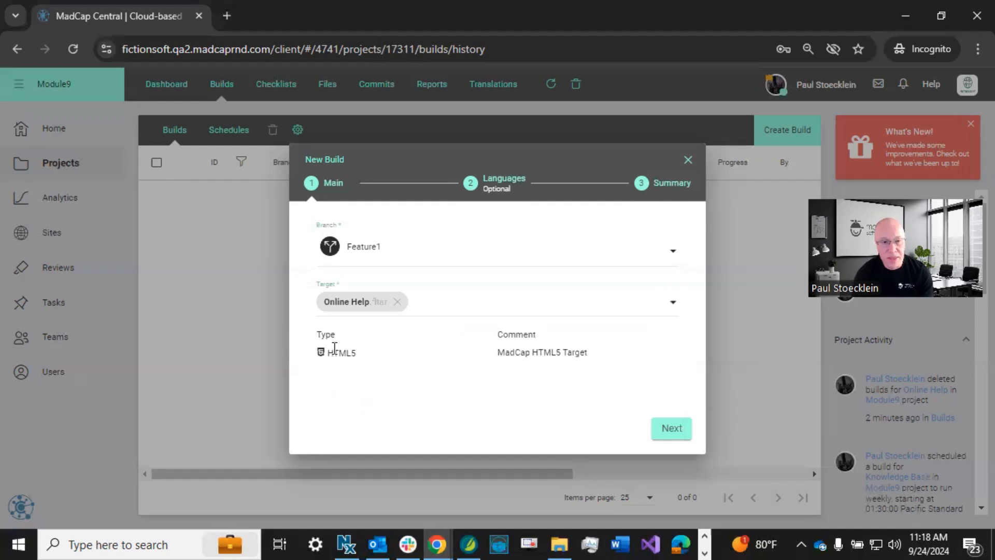
- Pass the languages and summary pages and start the build
click(669, 428)
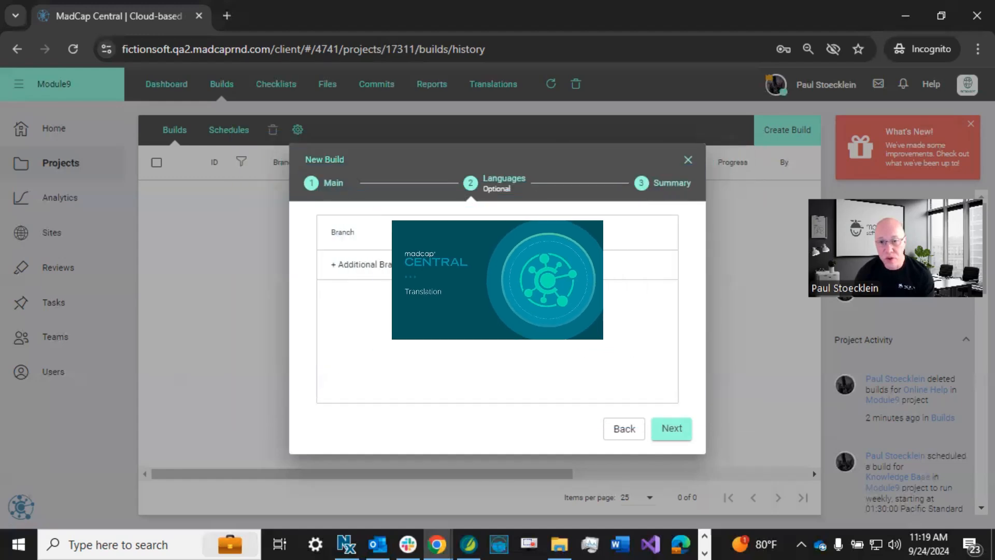
click(672, 429)
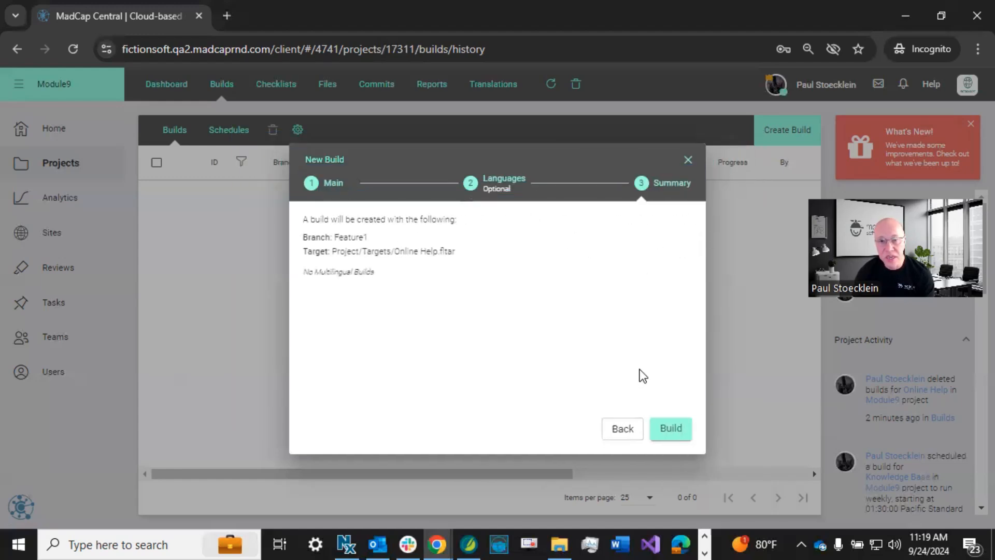
click(675, 427)
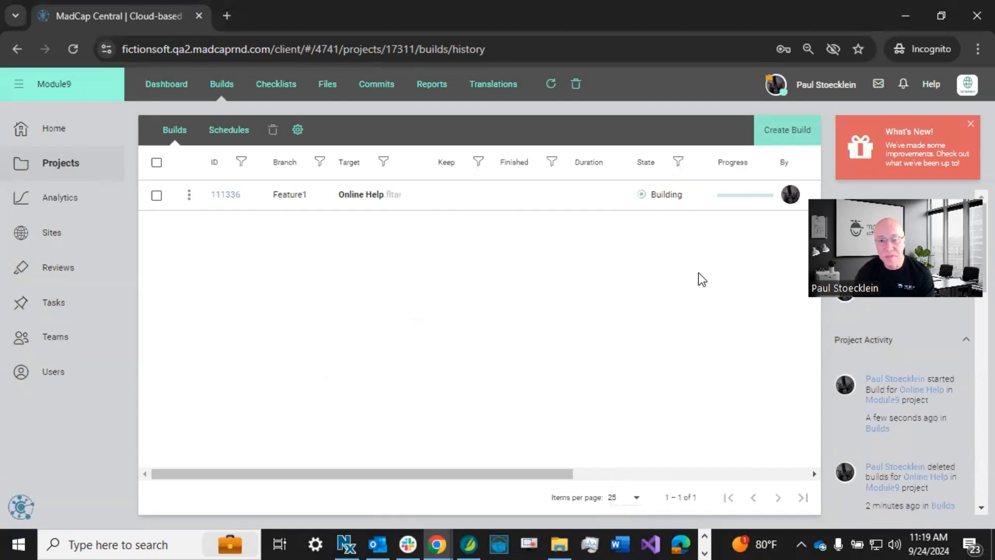
- Expand build 111336's row to show its private URL and sites, then open its actions menu
drag(520, 473, 755, 483)
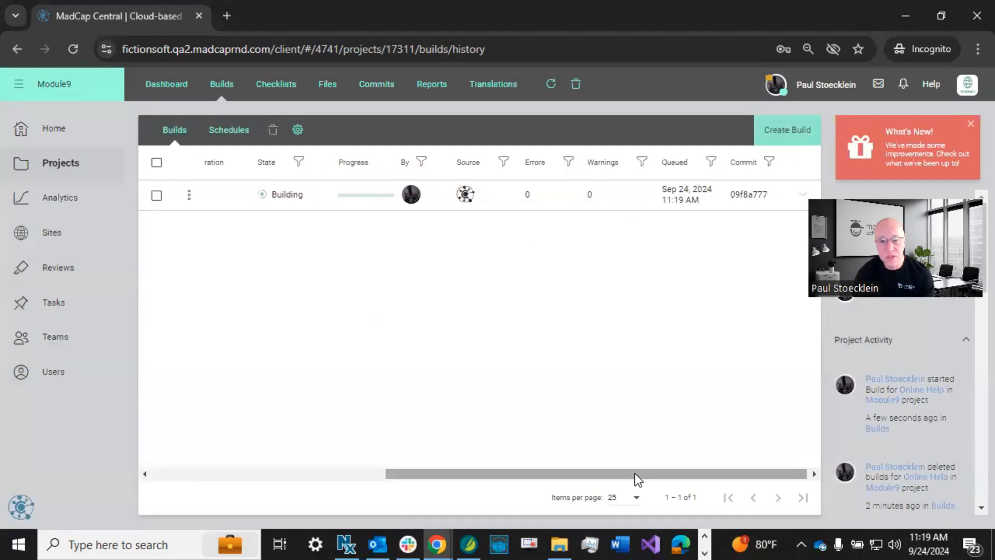
drag(638, 474, 344, 463)
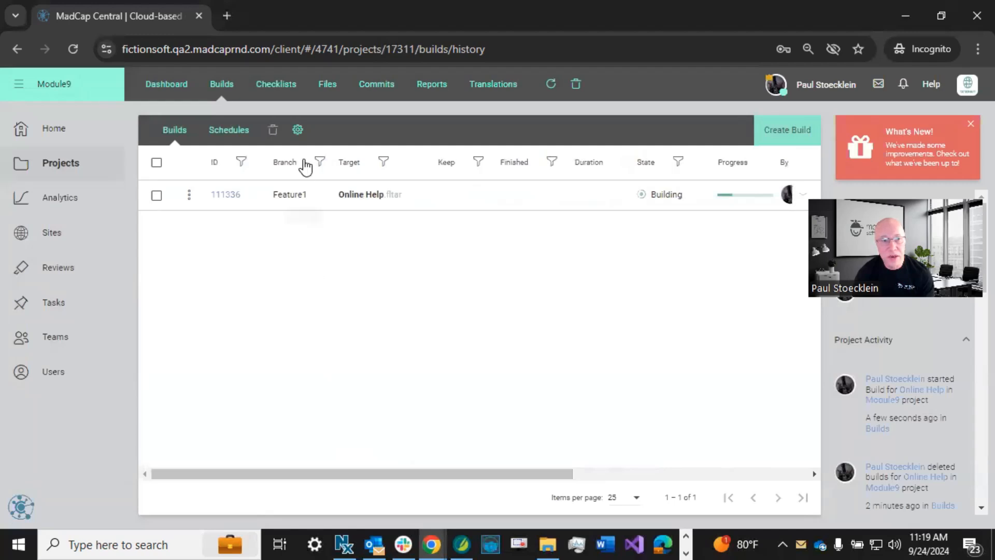
click(298, 129)
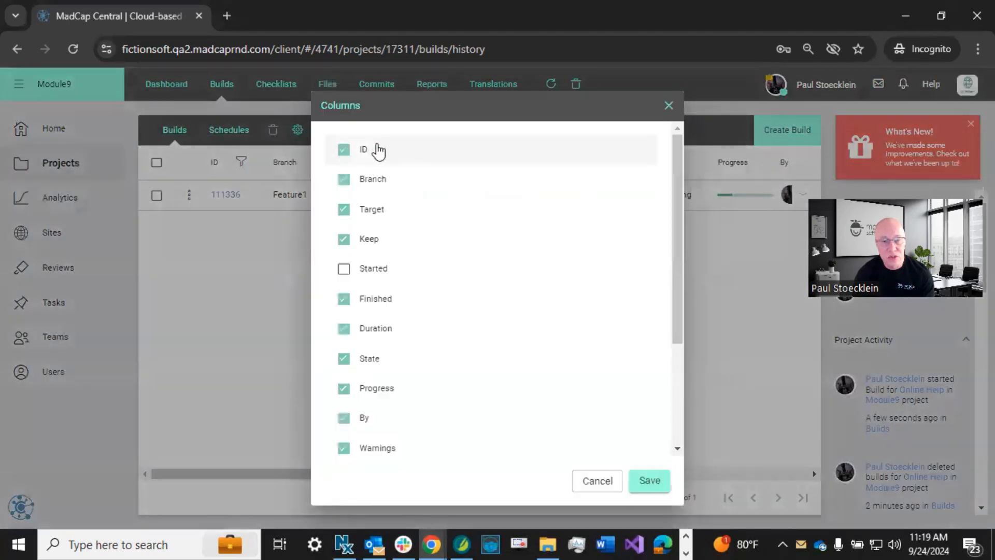
click(596, 482)
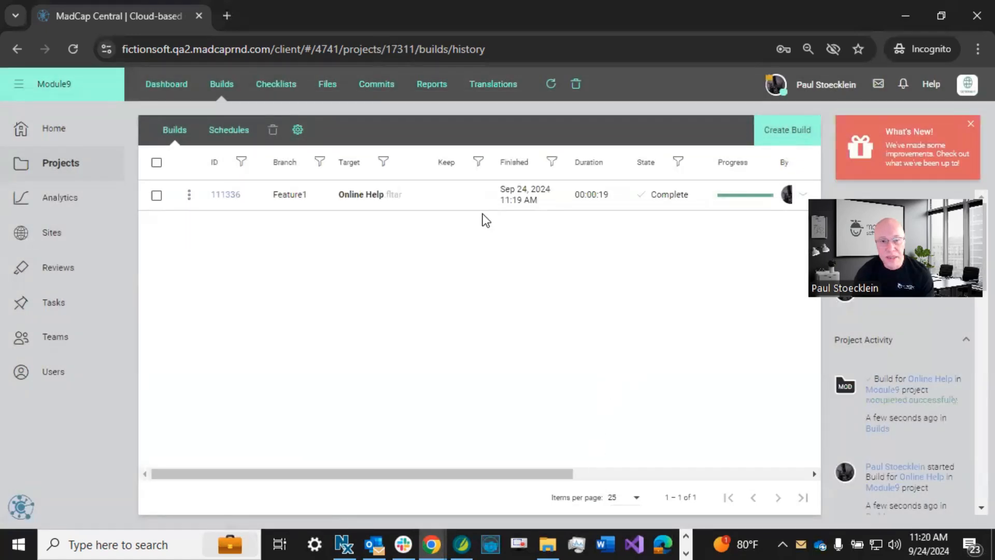
click(467, 197)
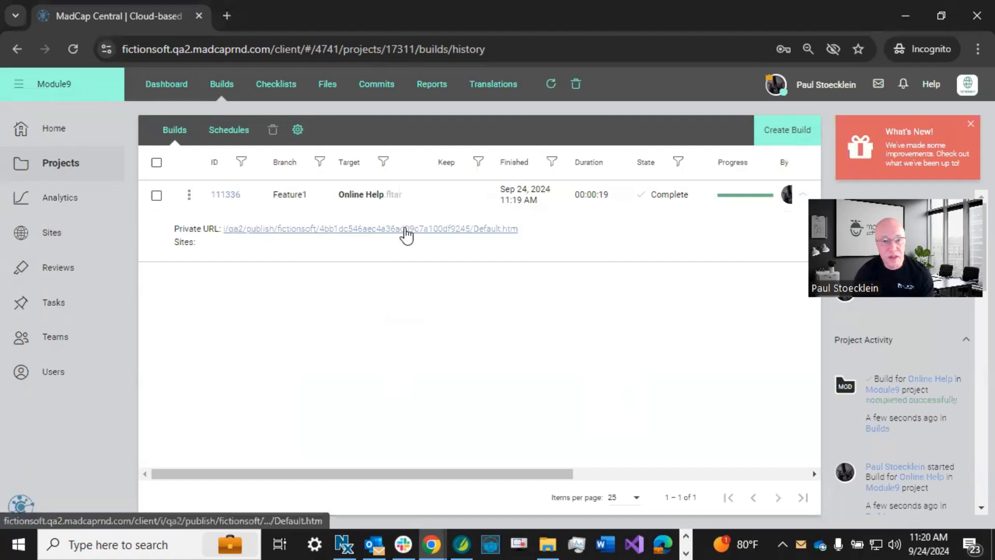
click(191, 195)
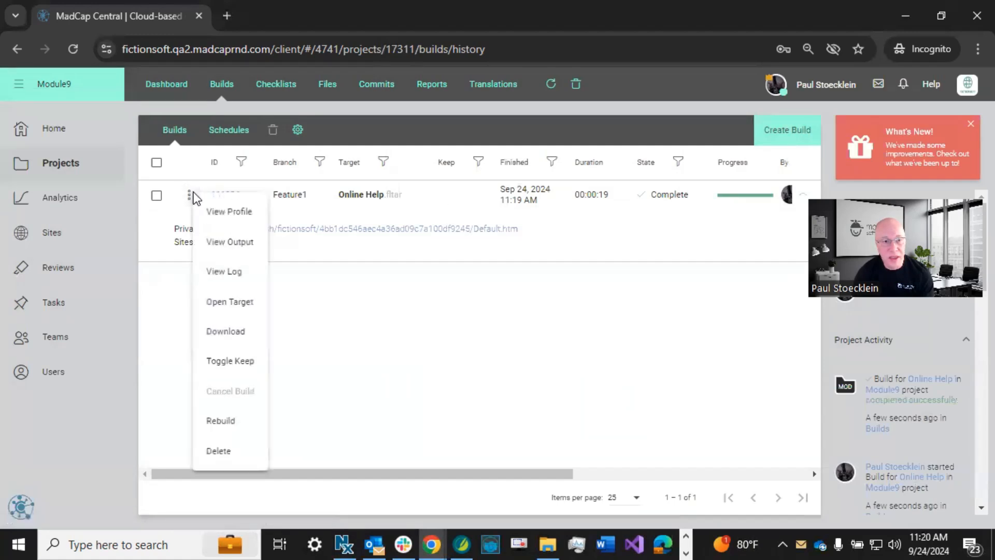
- Close the open actions menu on the build by clicking the empty table area
click(380, 370)
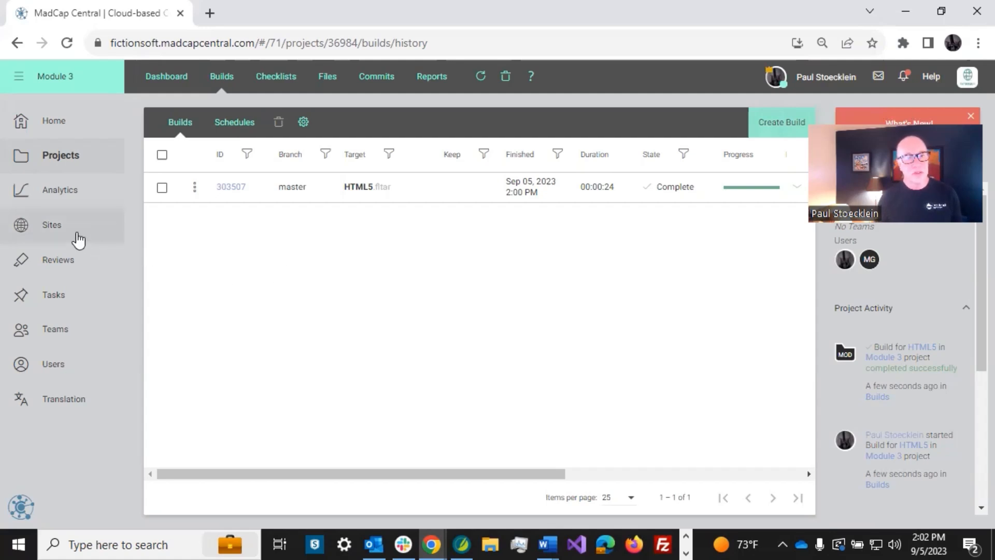
- Check the account's global permissions from the profile and close them without changes
click(52, 226)
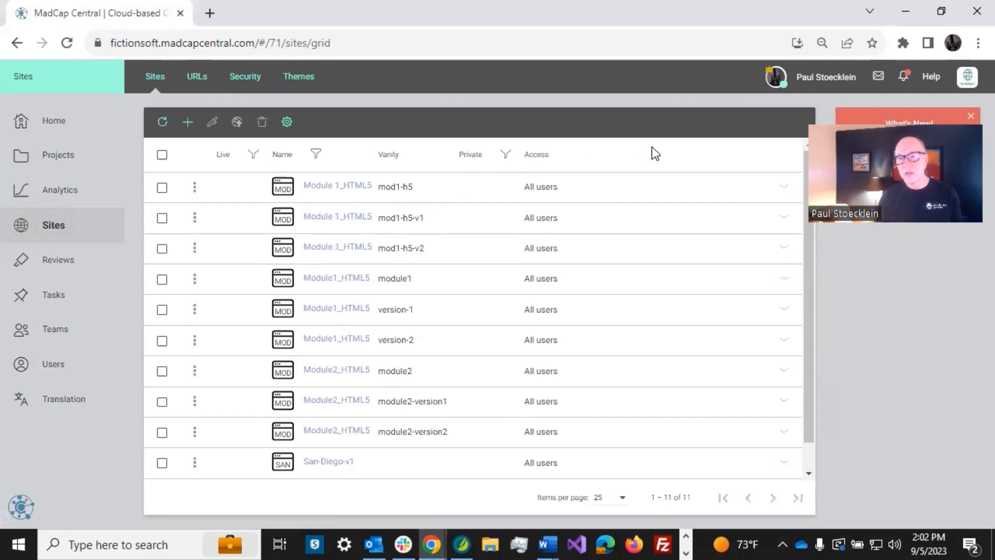
click(774, 77)
click(264, 412)
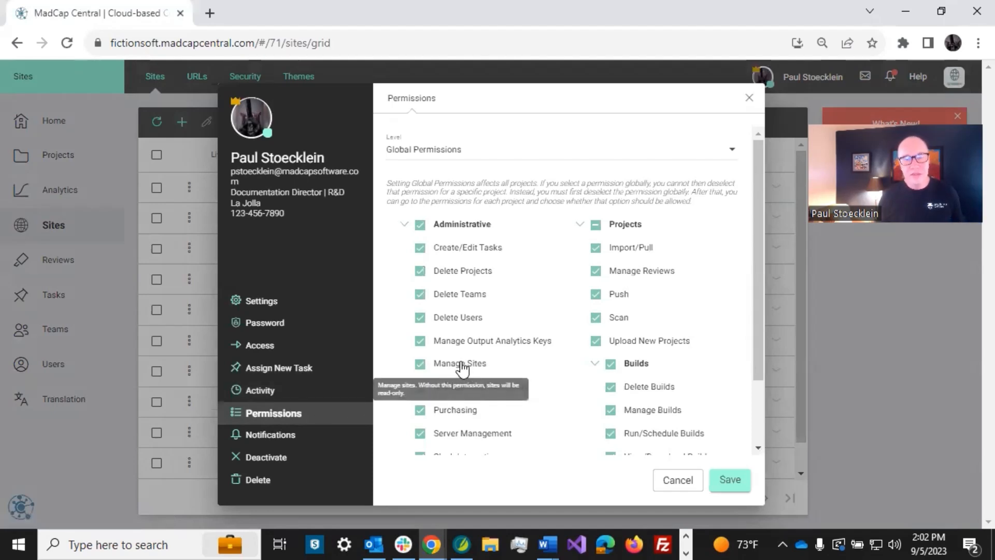
click(677, 479)
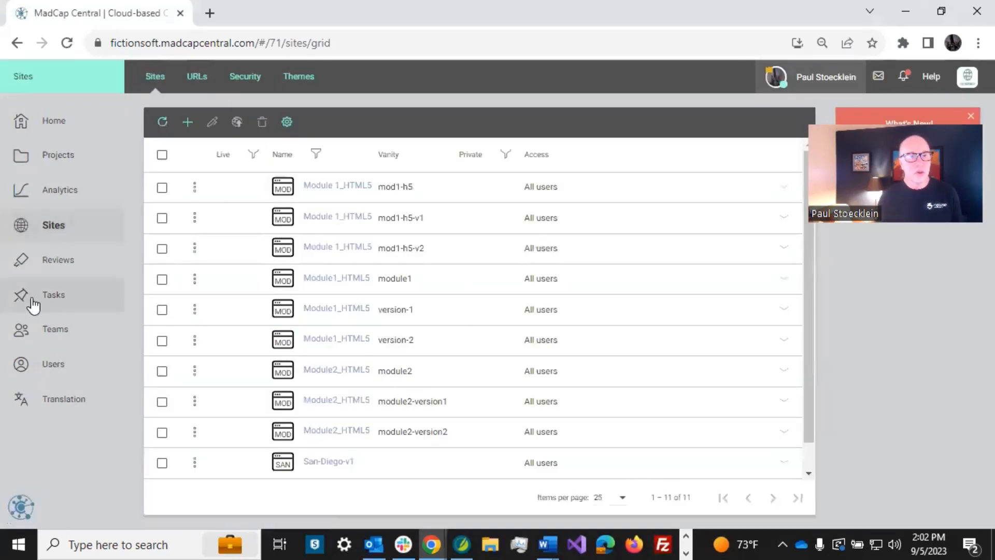
- Review the Module 3 project's build history, then return to the list of 11 sites
click(68, 164)
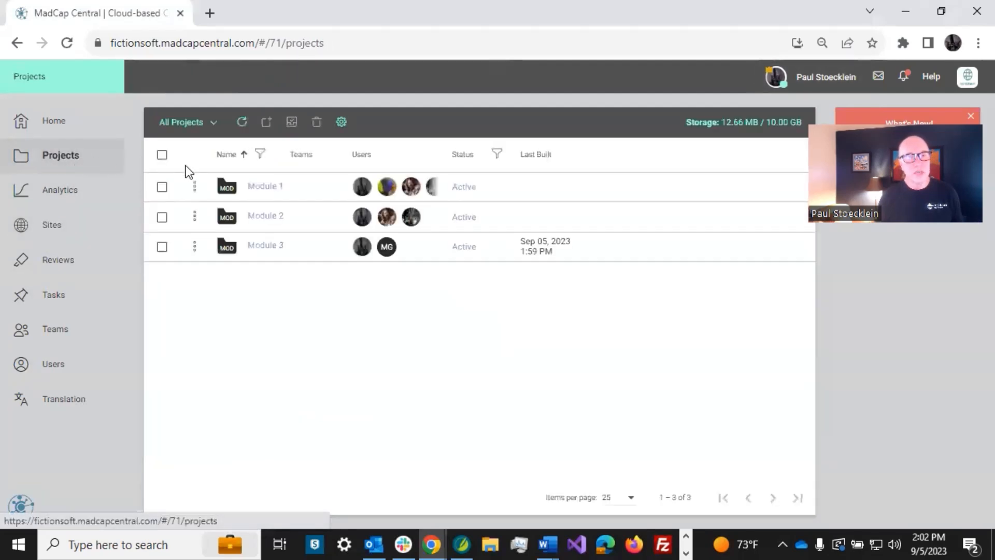
click(276, 248)
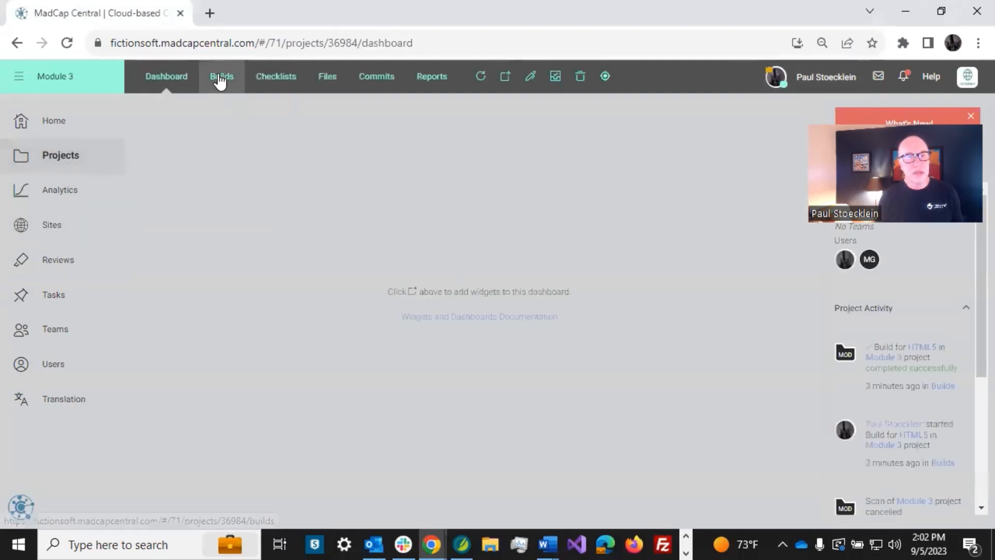
click(220, 79)
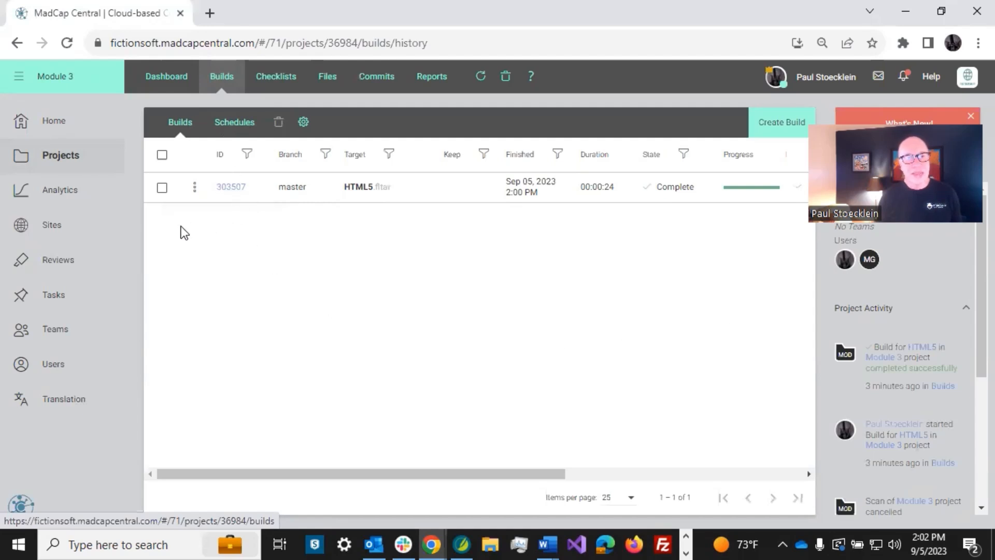
click(54, 237)
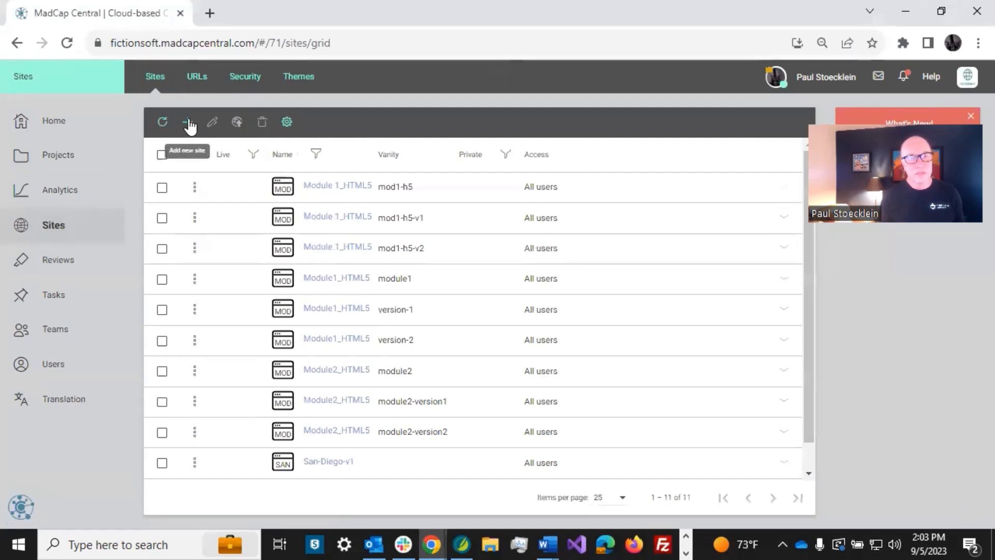
- Add a new site and enter Module3V5Help as its name
click(188, 123)
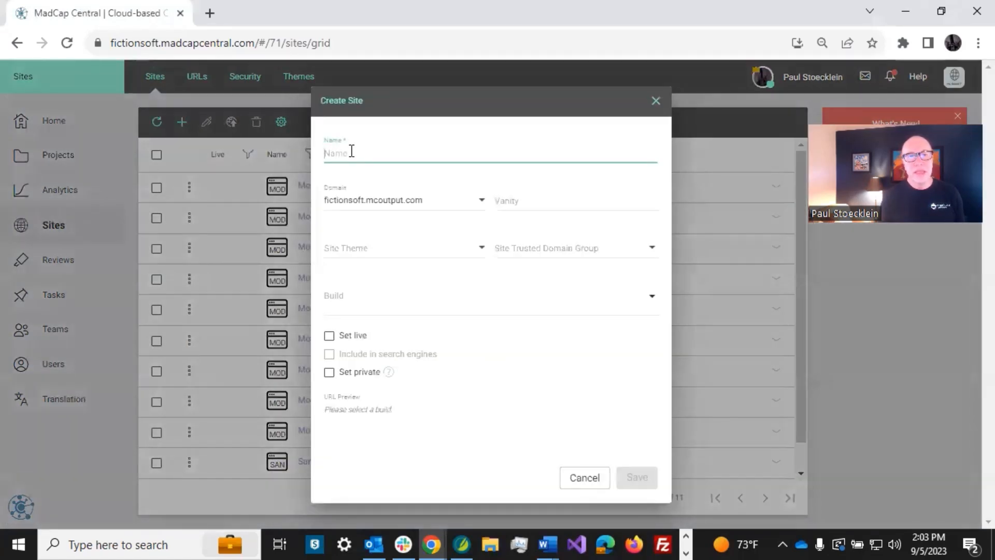
text(Mu)
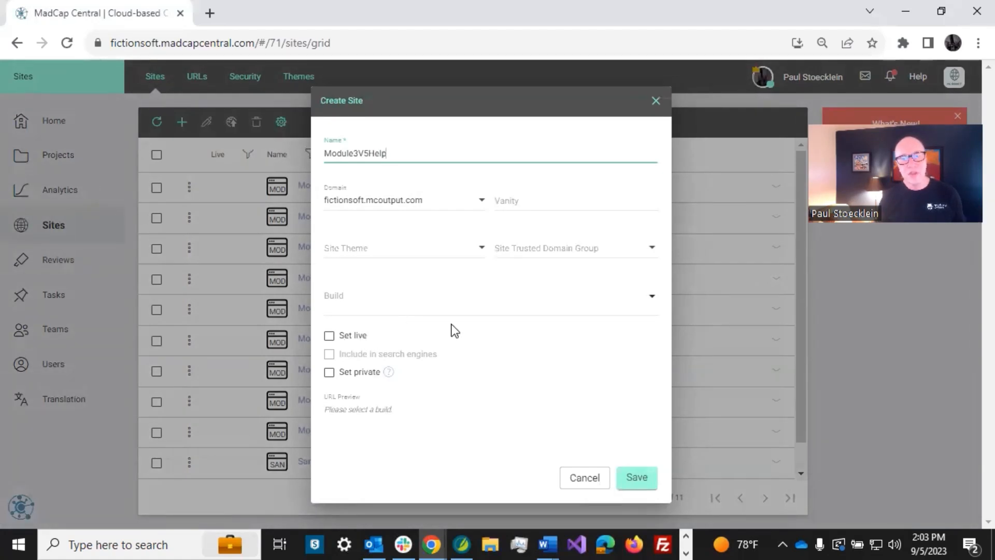
- Set the site's build to Module 3, target HTML5.fltar, branch master, build 303507
click(478, 304)
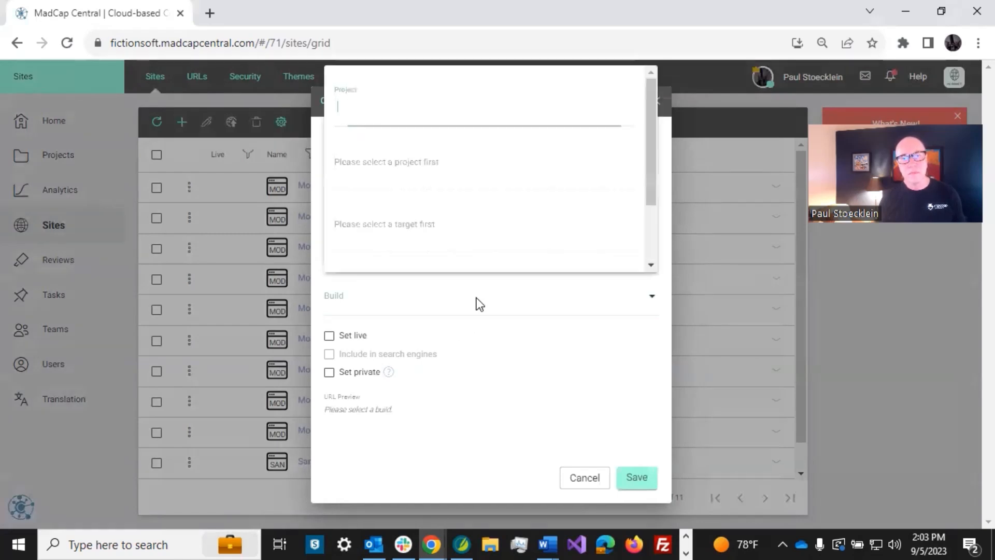
click(374, 111)
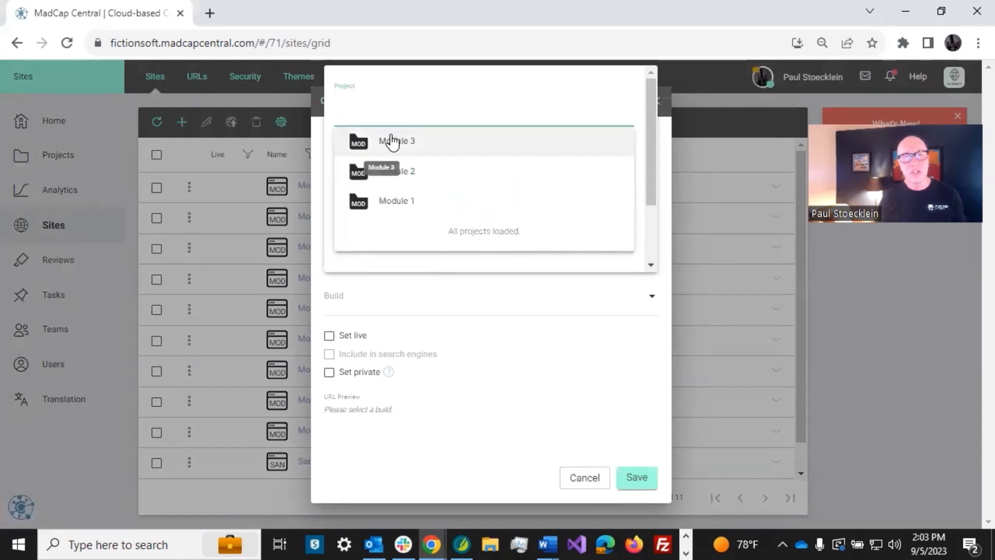
click(392, 141)
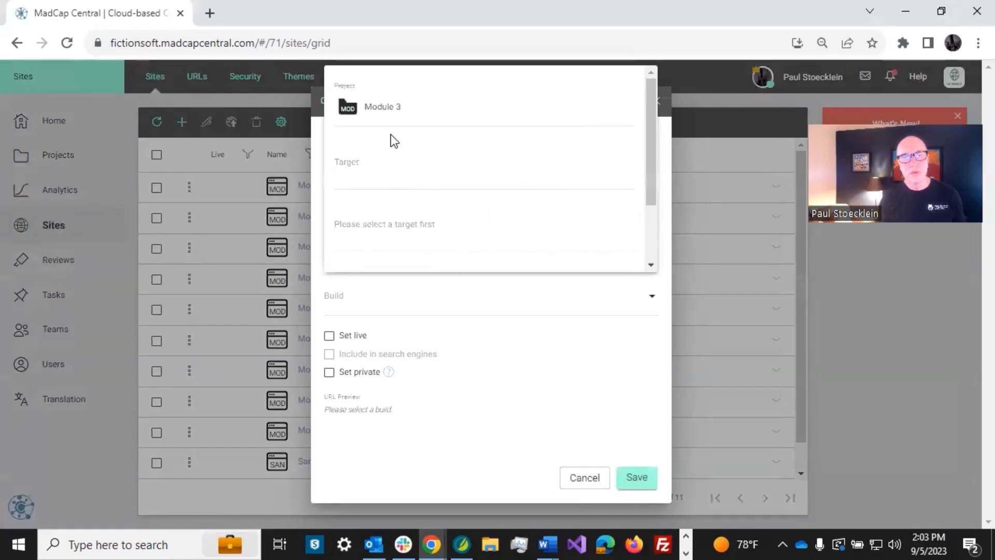
click(380, 170)
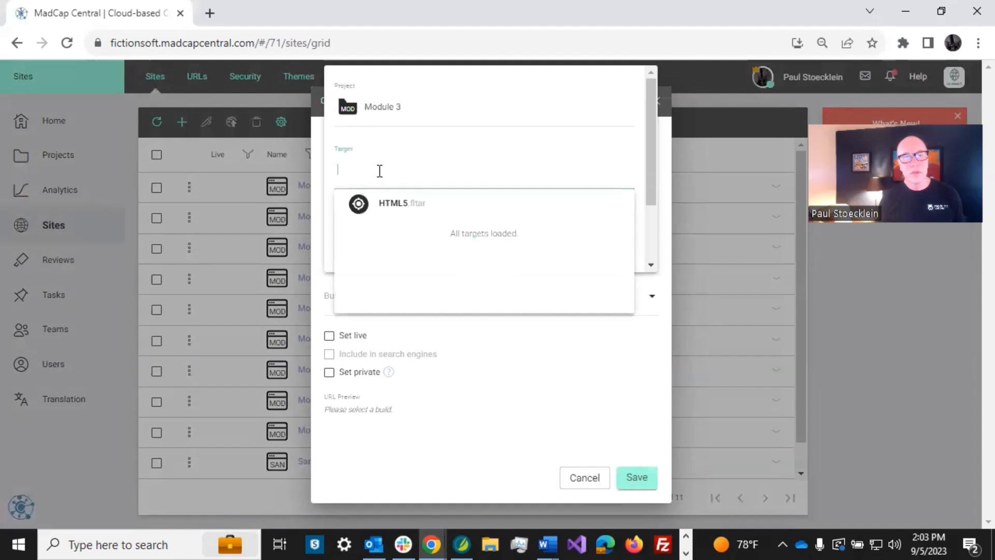
click(386, 205)
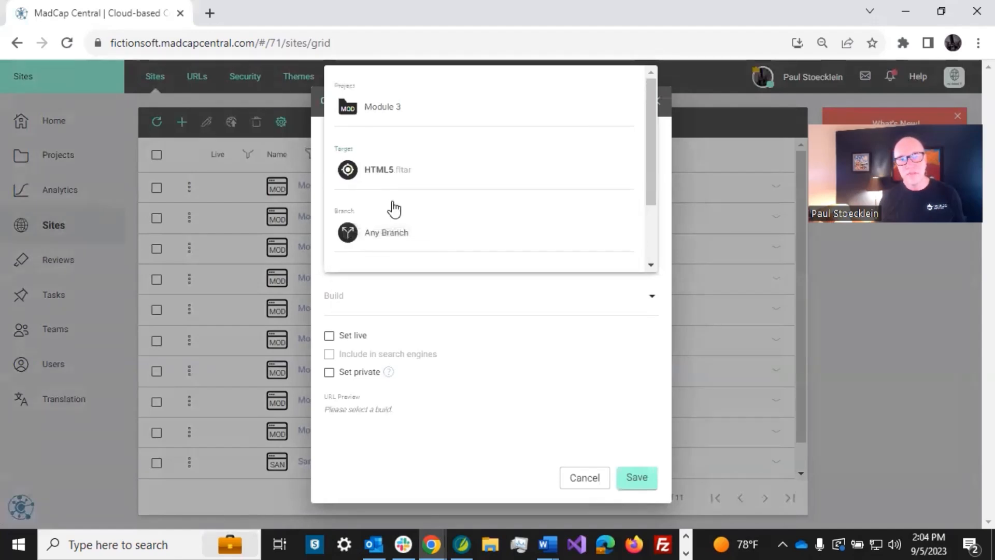
click(410, 234)
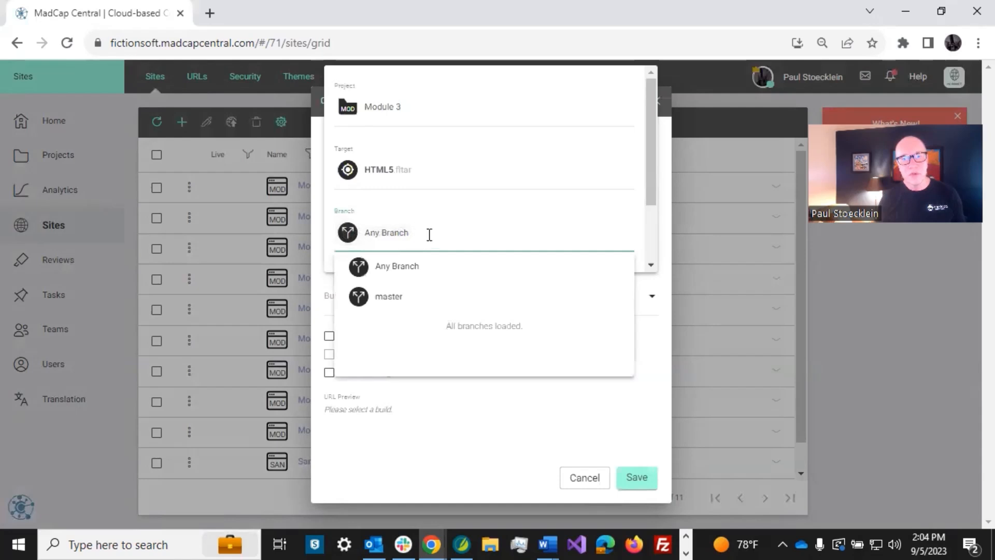
click(394, 298)
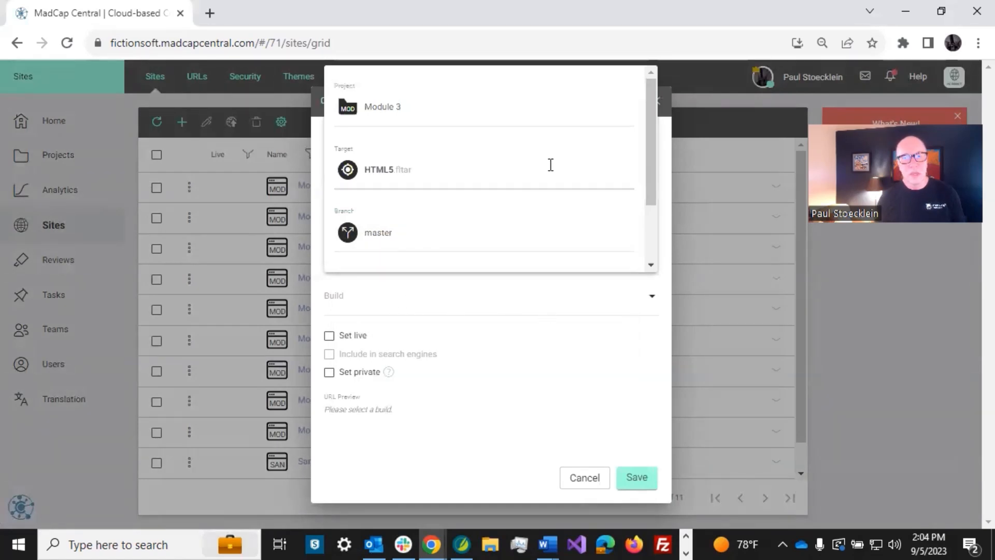
drag(648, 117, 649, 184)
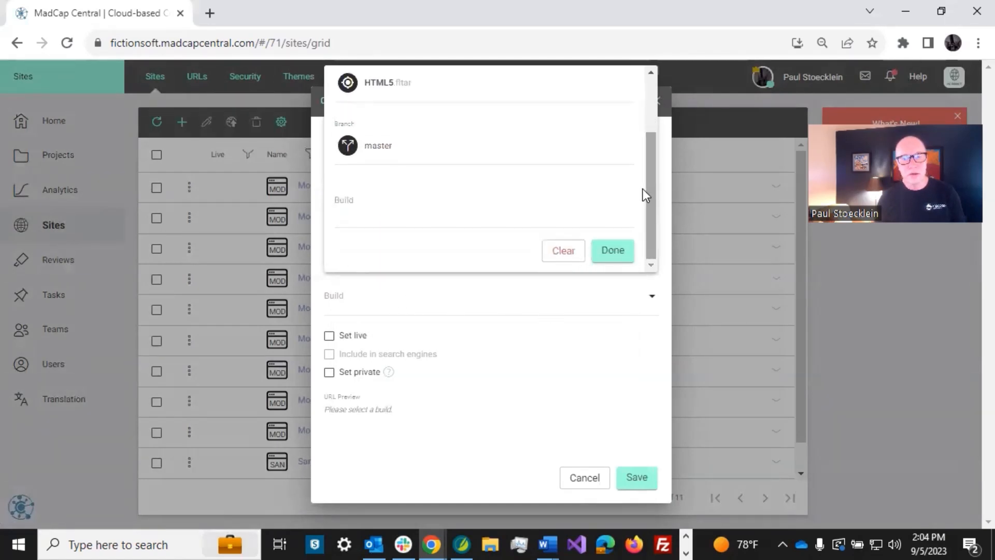
click(370, 208)
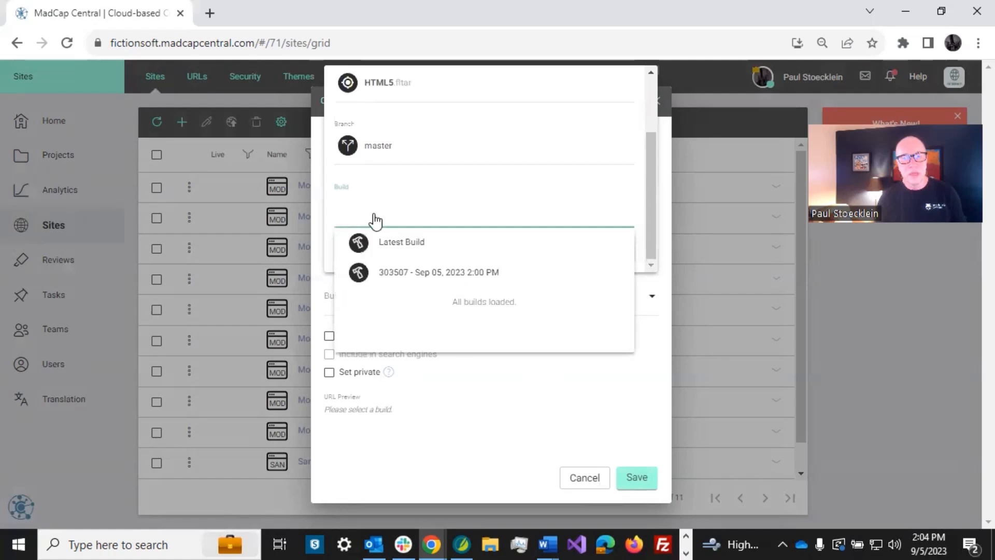
click(400, 272)
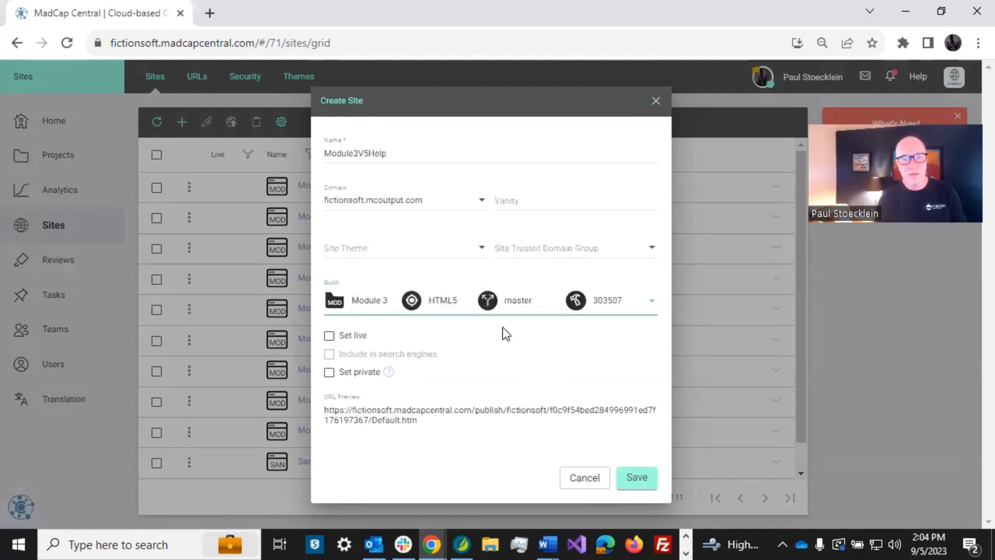
- Save Module3V5Help as a live, search-indexed site and select its public output URL
click(329, 336)
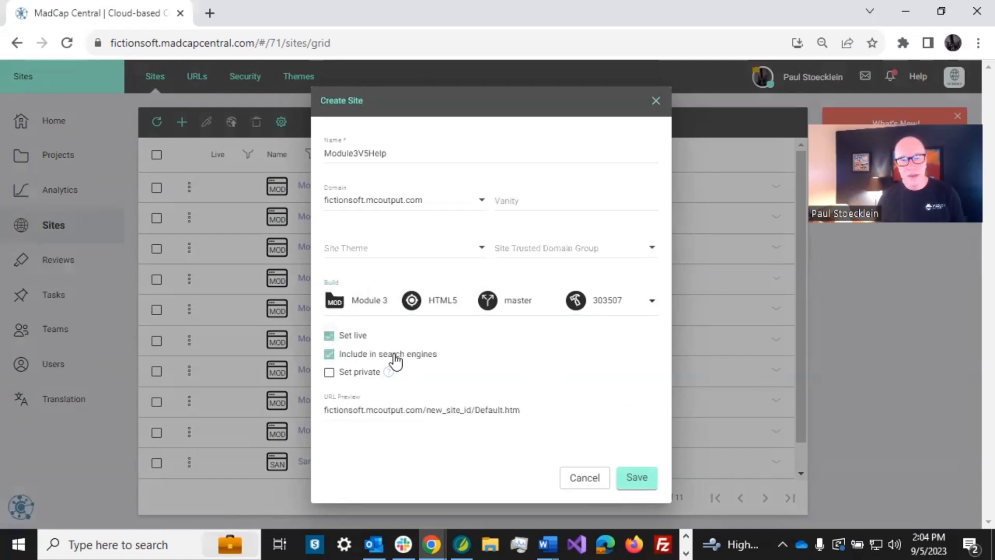
click(635, 481)
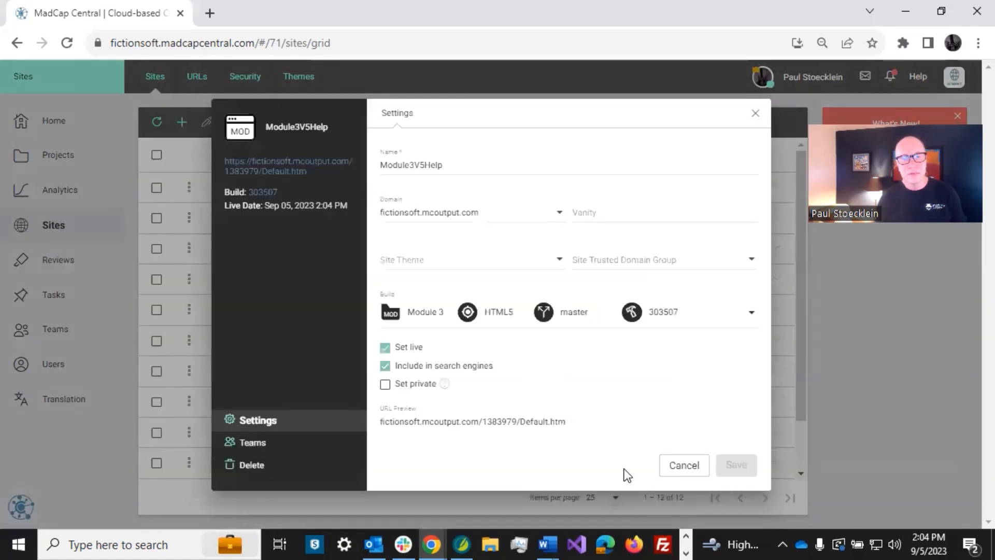
click(675, 465)
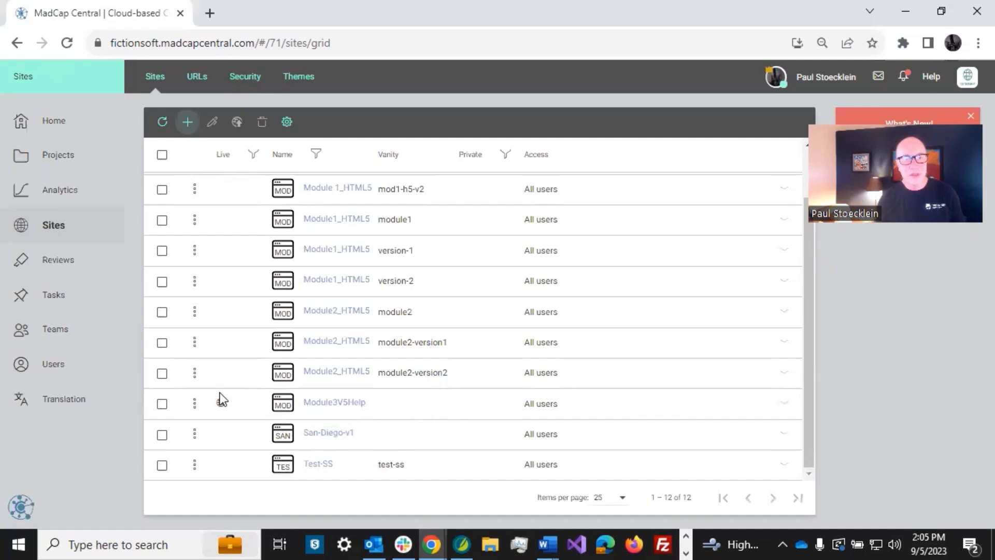
click(480, 403)
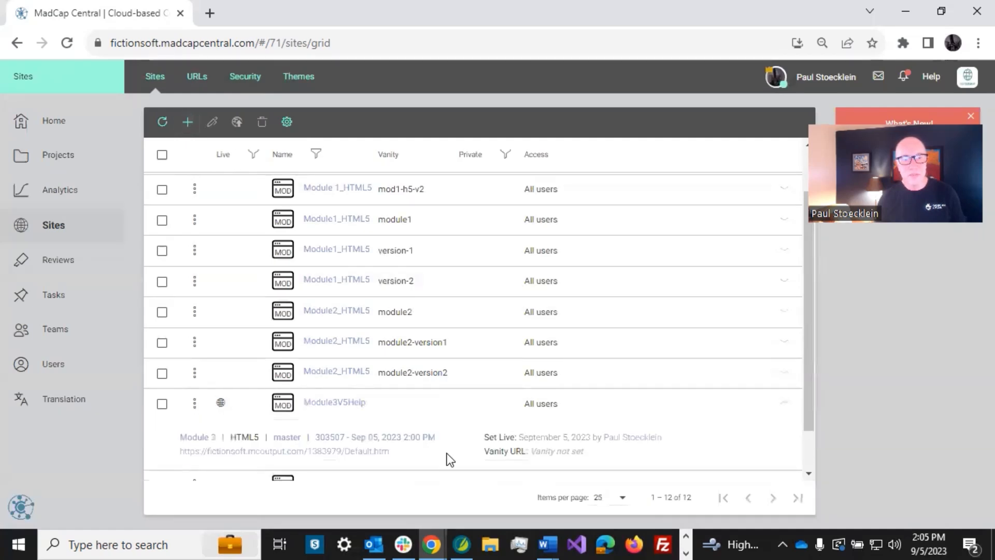
drag(399, 456, 168, 460)
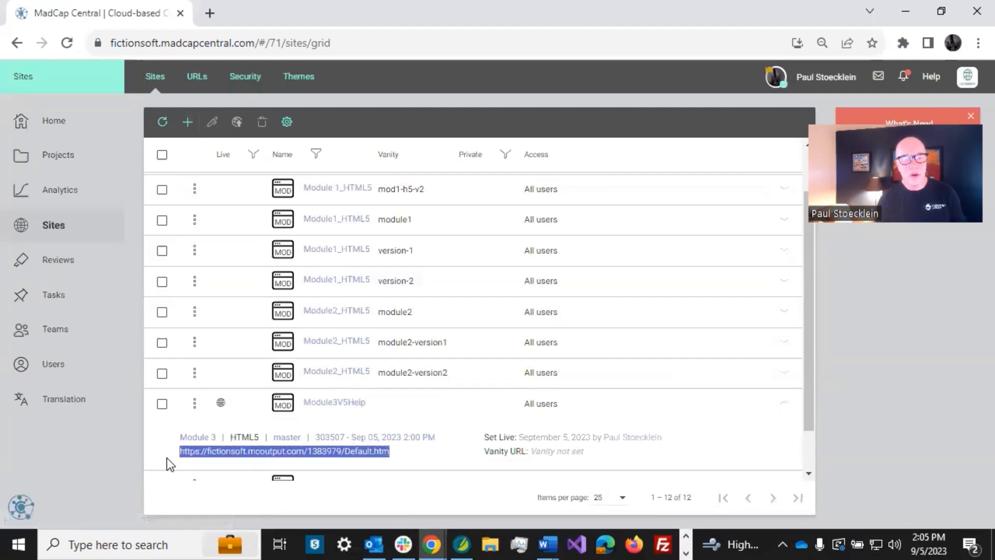